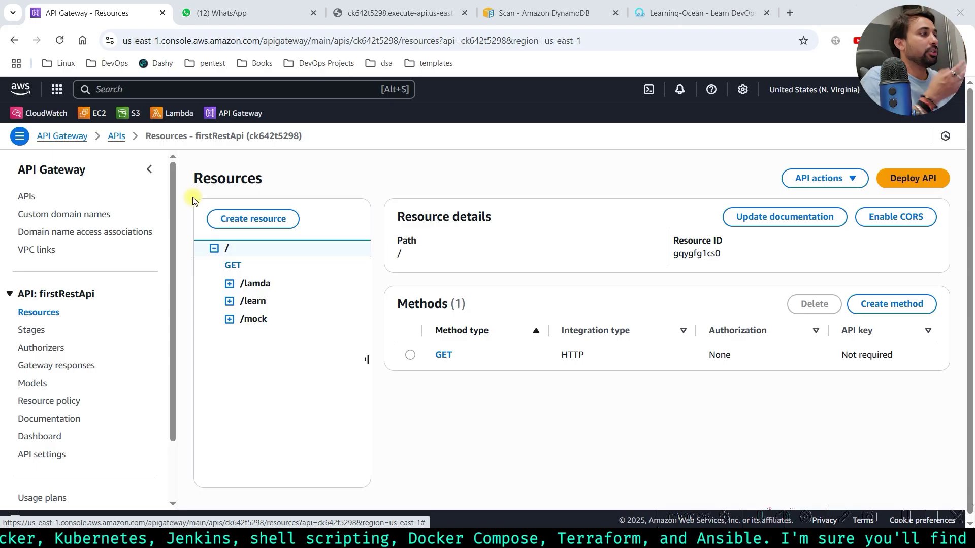
Open the DynamoDB service and explore the items of the test table.
left_click(165, 89)
type("dynamodb")
left_click(287, 161)
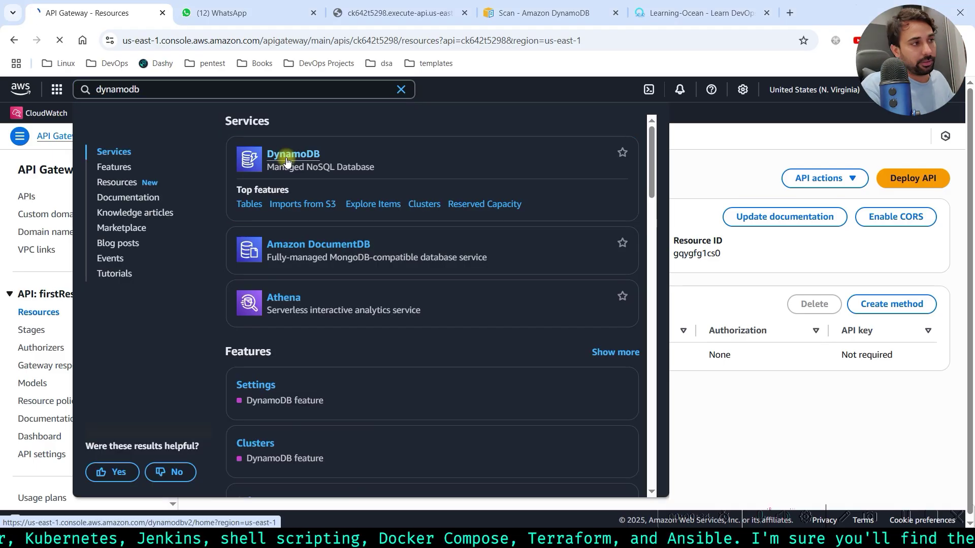
left_click(32, 215)
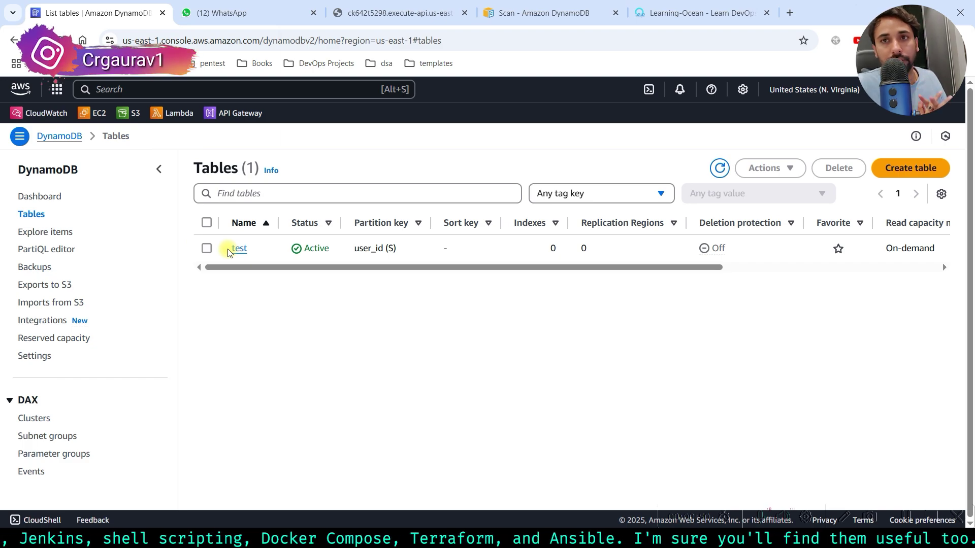
left_click(238, 250)
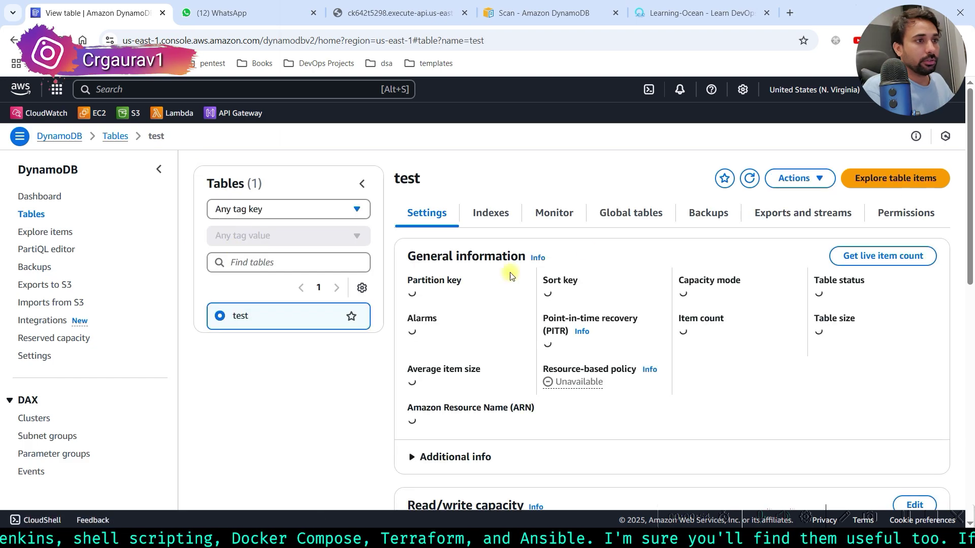
left_click(883, 179)
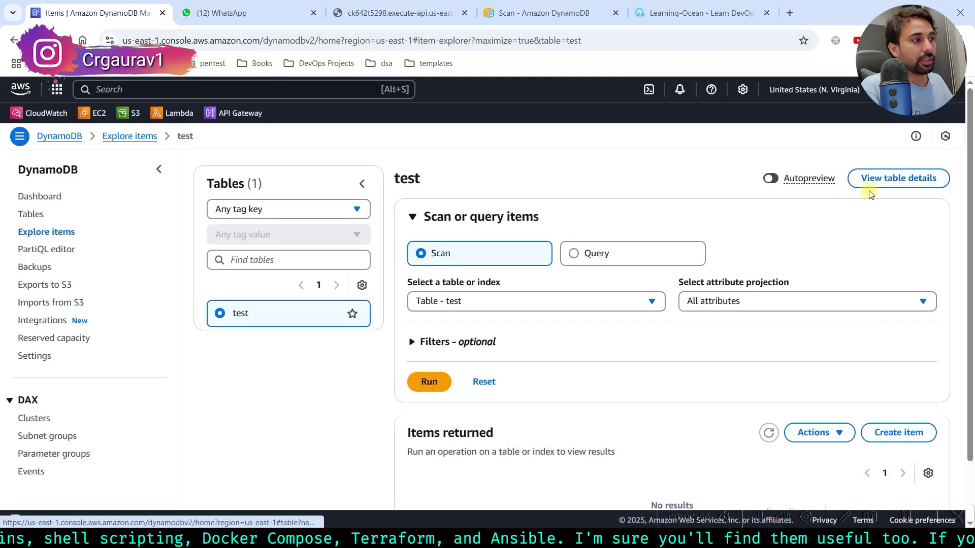
Run a scan on the test table with all attributes and review the returned items.
left_click_drag(424, 218, 537, 224)
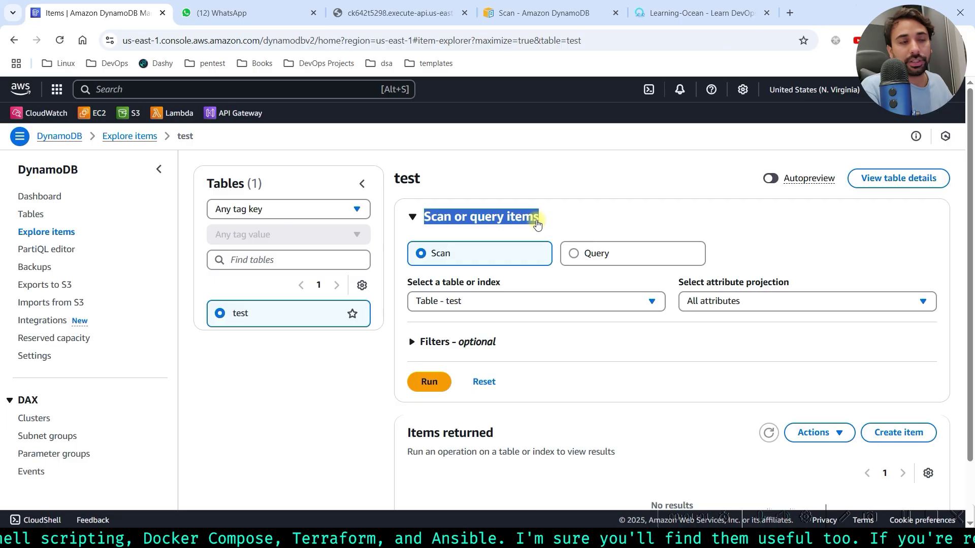
left_click(537, 222)
left_click(429, 217)
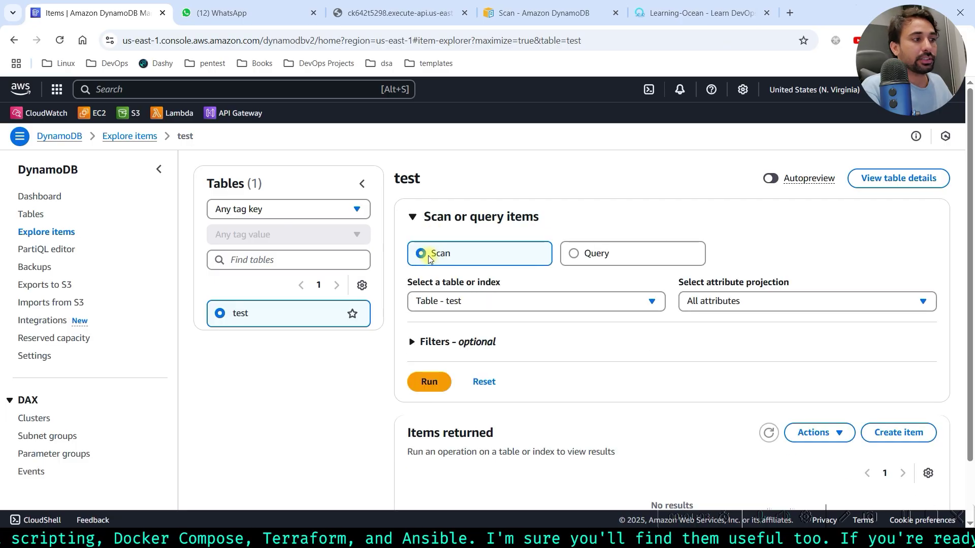
left_click(424, 383)
scroll(428, 385, "down", 3)
left_click_drag(433, 469, 593, 468)
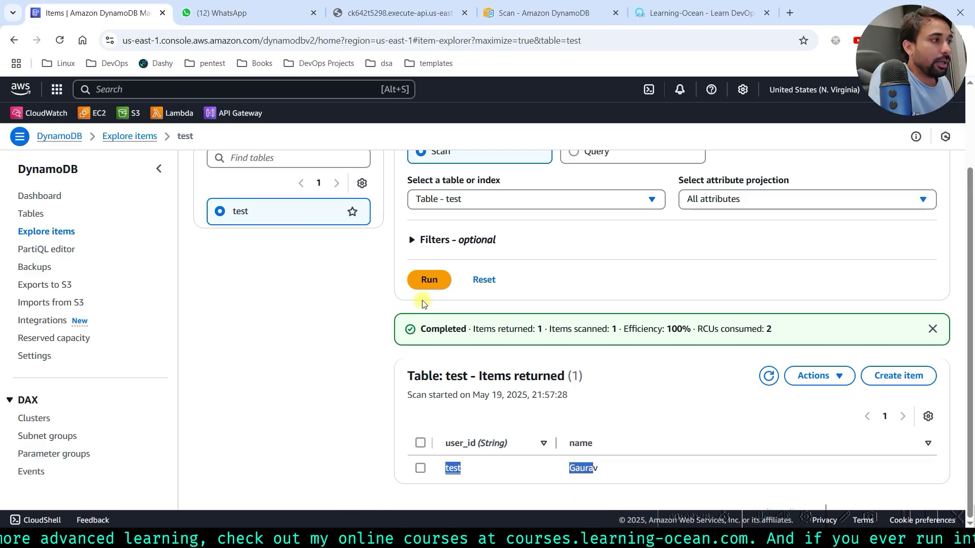
scroll(431, 303, "up", 2)
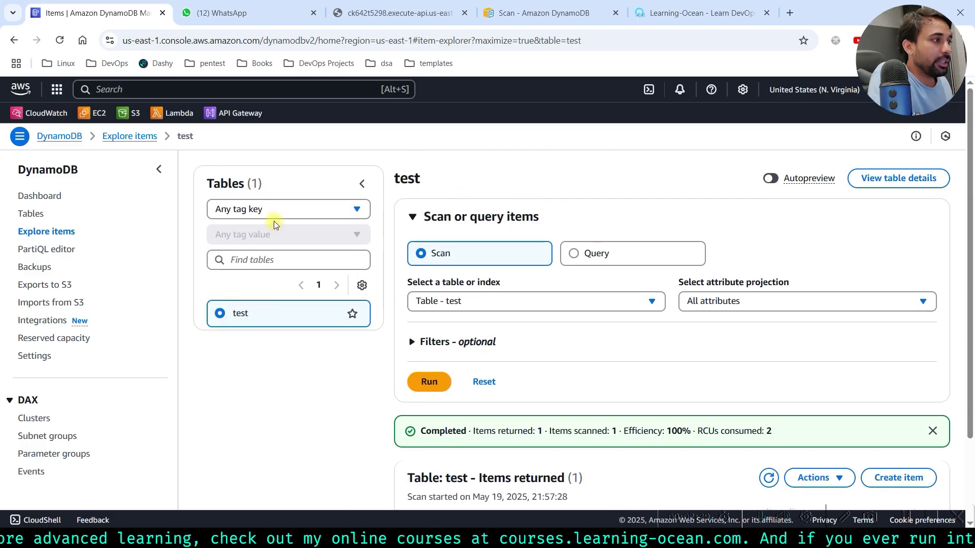
Open API Gateway in a new browser tab and go to the resources of firstRestApi.
right_click(226, 113)
left_click(245, 127)
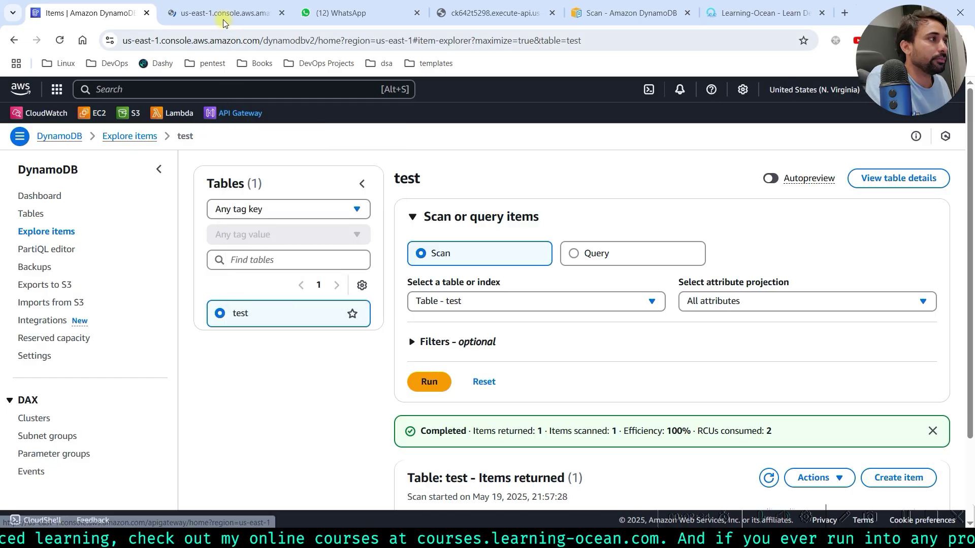
left_click(224, 15)
left_click(256, 282)
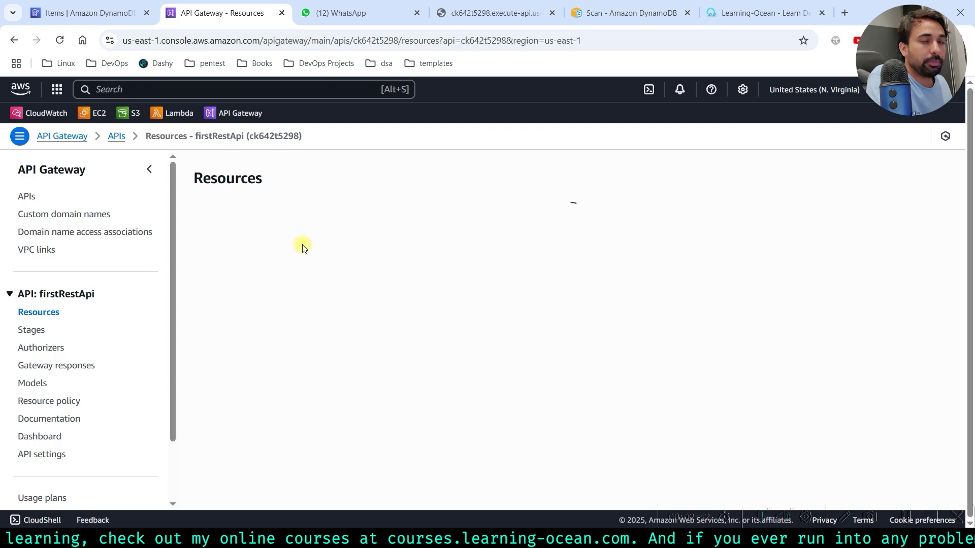
left_click_drag(189, 138, 260, 143)
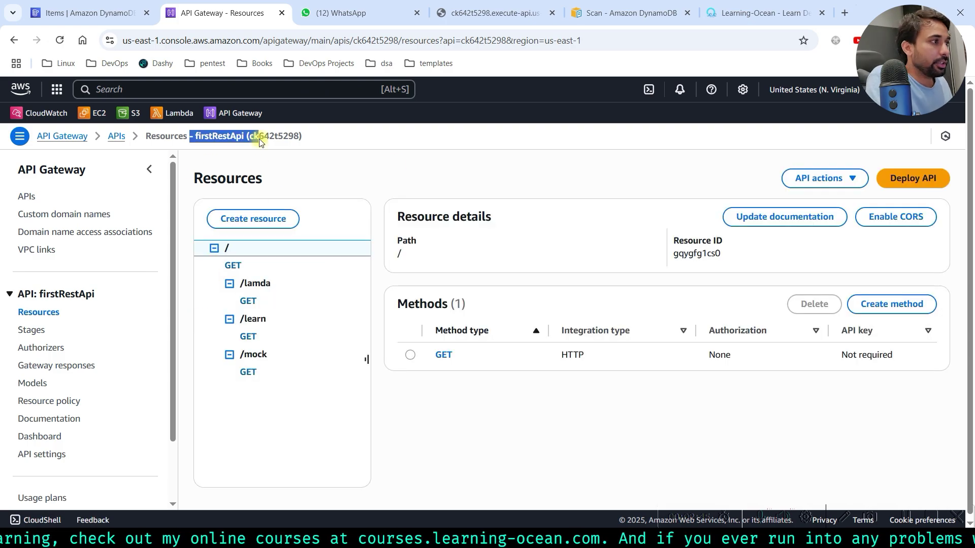
Create a resource named dynamodb under the root path of firstRestApi.
left_click(246, 219)
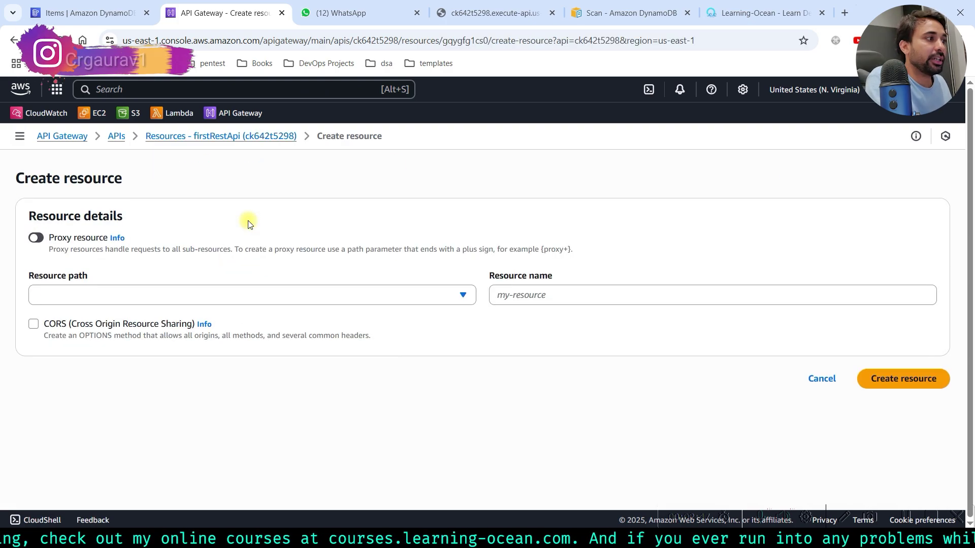
left_click(500, 295)
type("dynamodb")
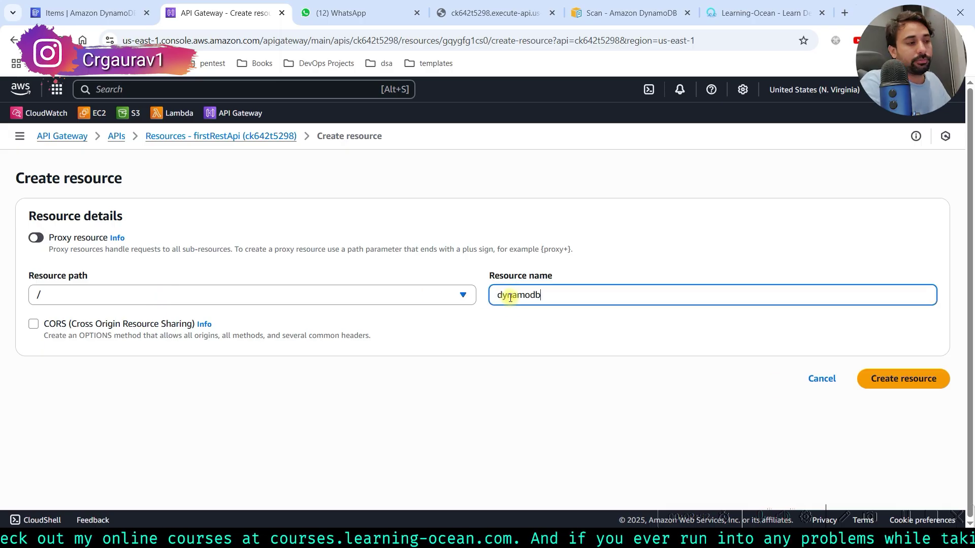
left_click(873, 379)
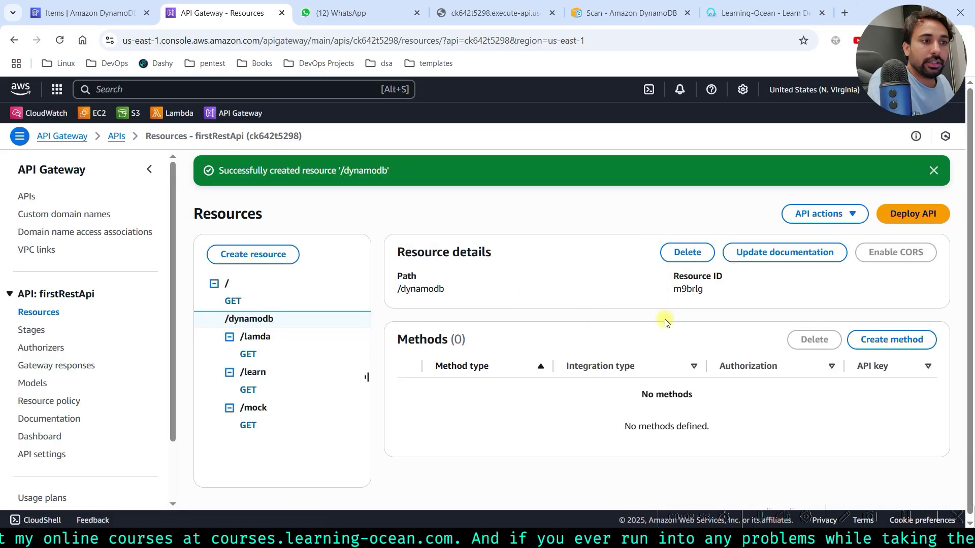
Start a GET method on the /dynamodb resource with AWS service as its integration type.
left_click(891, 341)
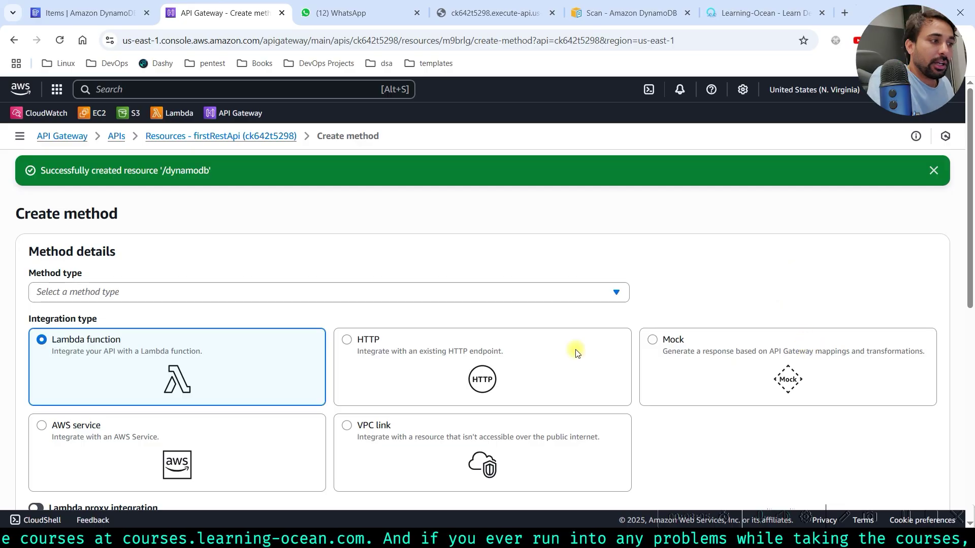
left_click(185, 296)
left_click(60, 354)
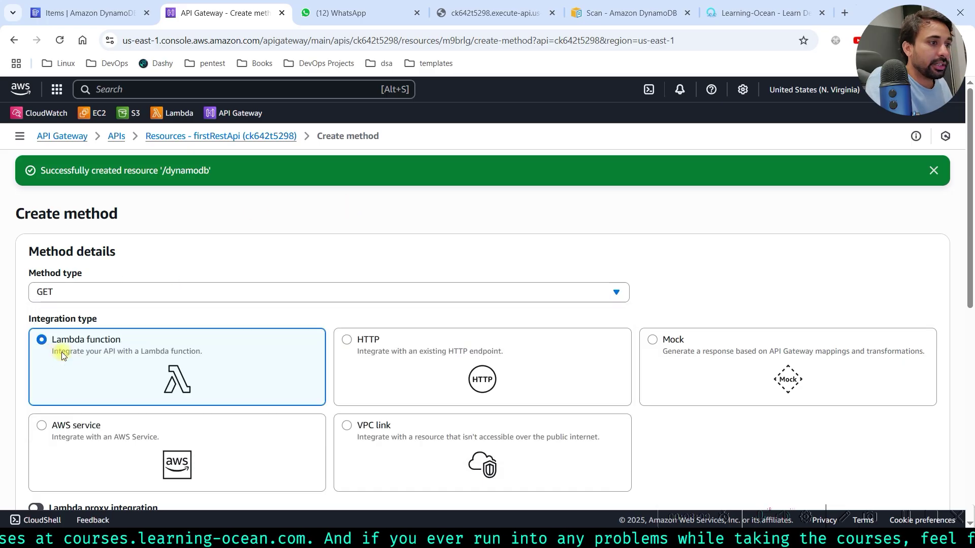
scroll(46, 349, "down", 1)
triple_click(60, 365)
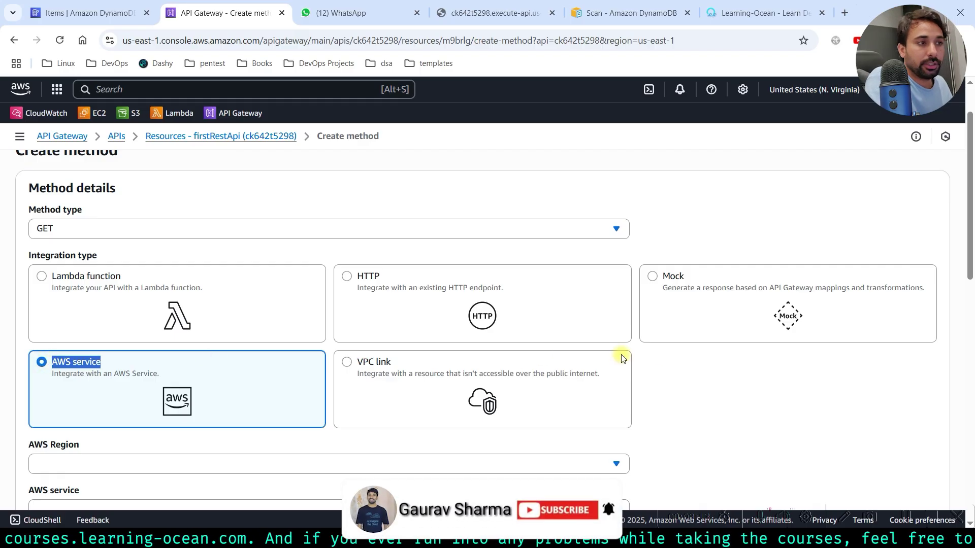
Check the DynamoDB table's region and set the method's AWS Region to us-east-1.
scroll(370, 444, "down", 1)
left_click_drag(24, 382, 94, 387)
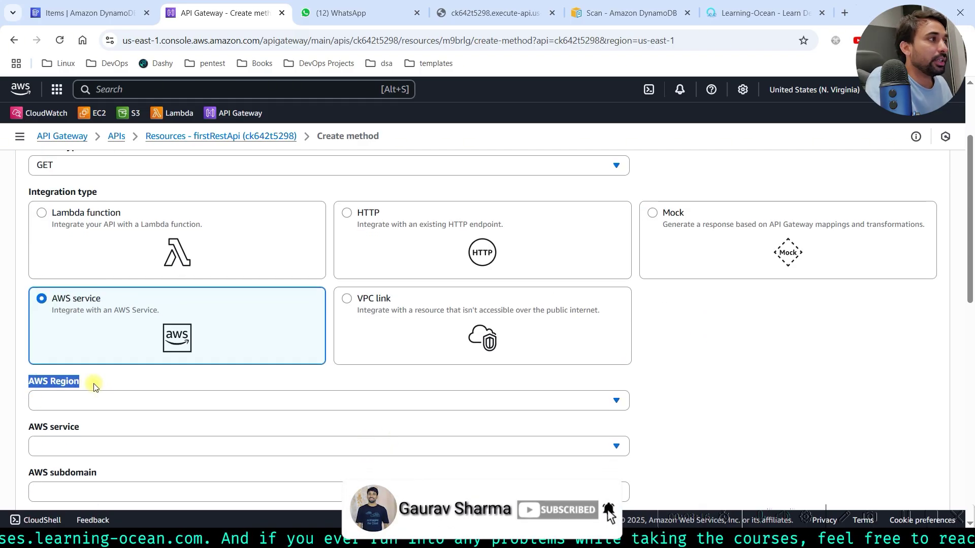
left_click(110, 13)
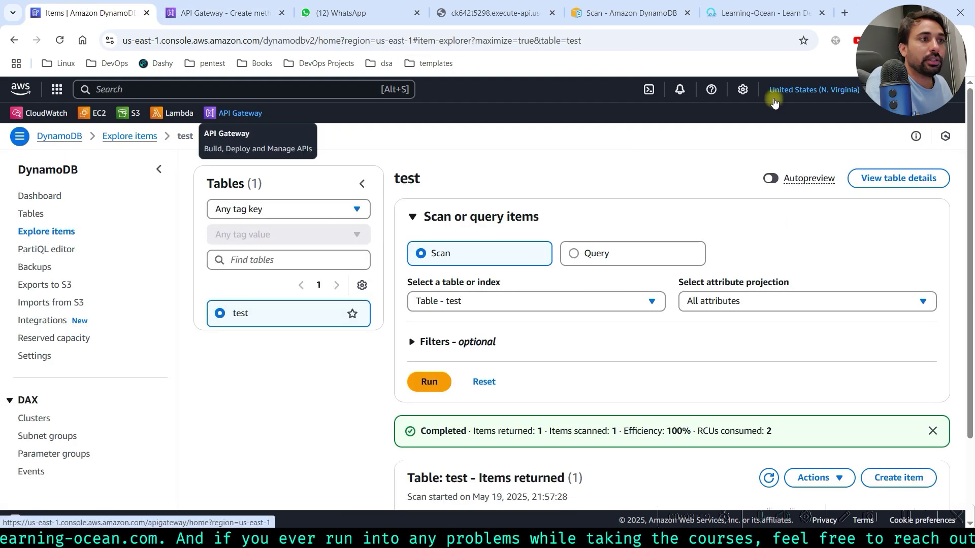
left_click(858, 91)
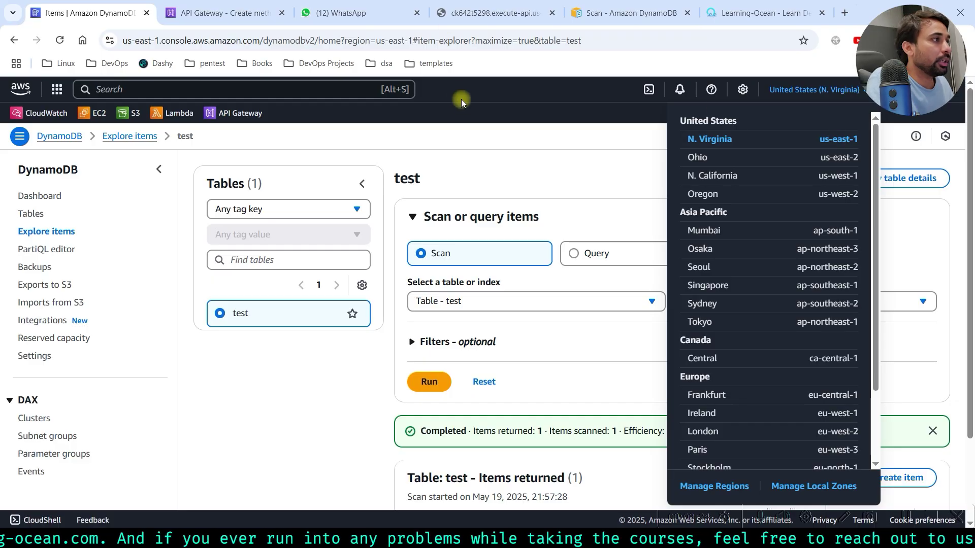
left_click(224, 13)
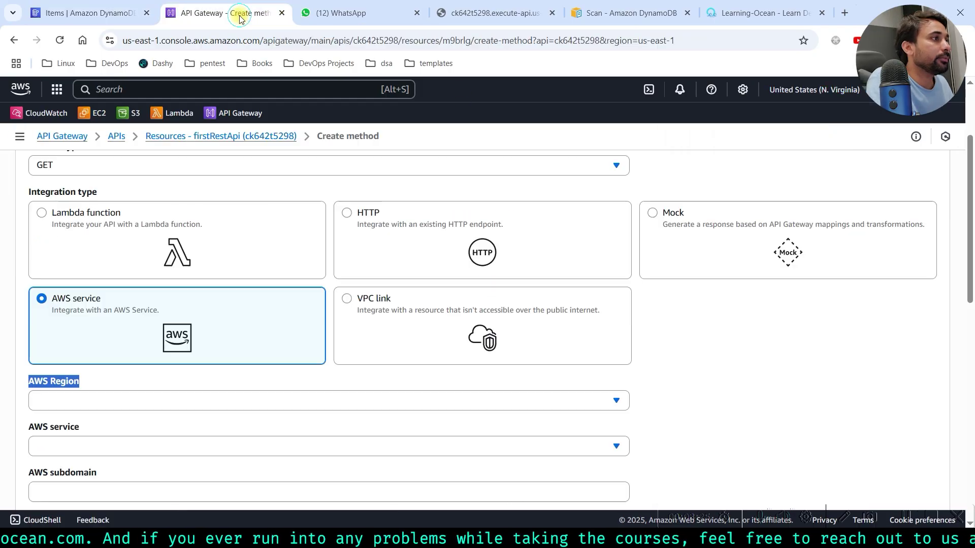
left_click(46, 401)
scroll(55, 206, "down", 6)
left_click(57, 321)
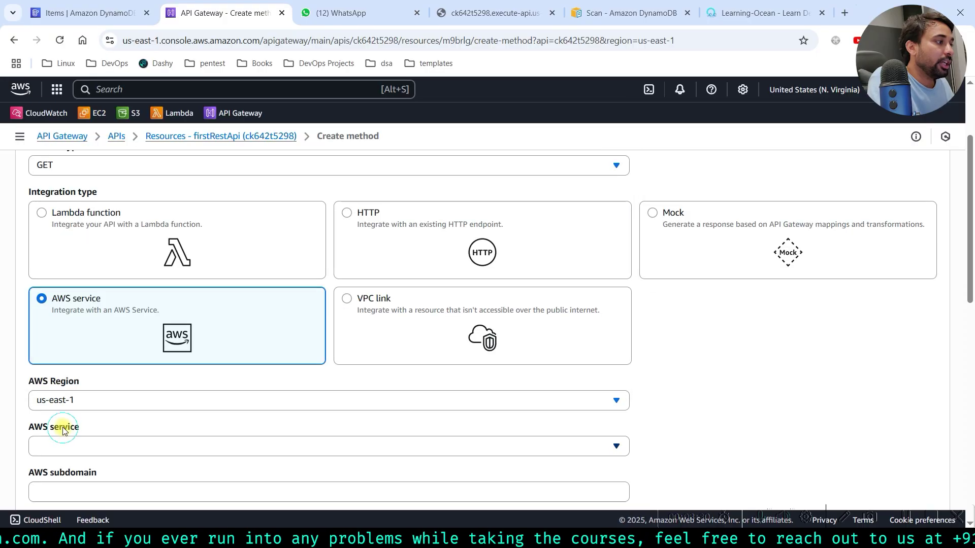
Choose DynamoDB as the AWS service for the method integration.
scroll(63, 431, "down", 3)
left_click(56, 256)
scroll(61, 319, "down", 5)
scroll(63, 324, "down", 15)
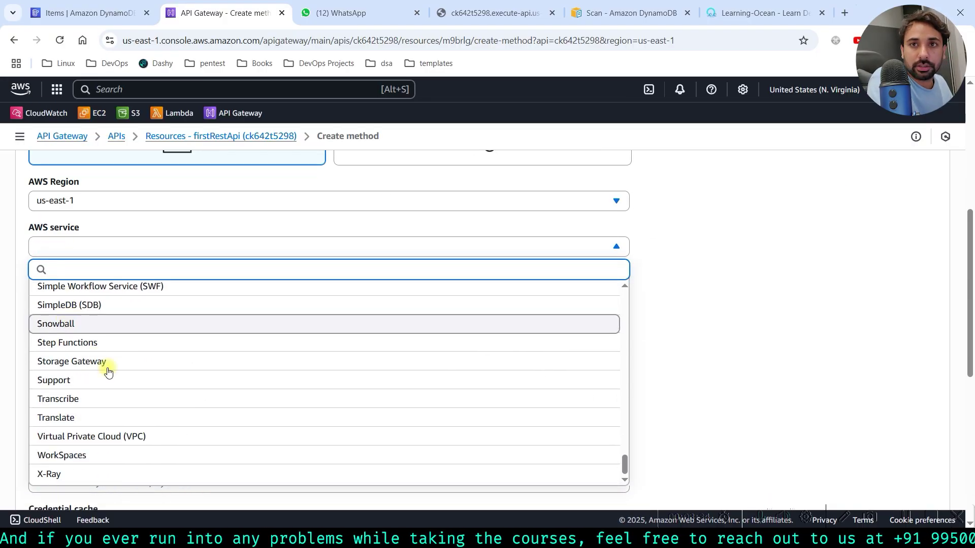
scroll(110, 374, "up", 5)
scroll(99, 367, "down", 6)
scroll(91, 305, "up", 2)
scroll(90, 301, "down", 3)
type("dy")
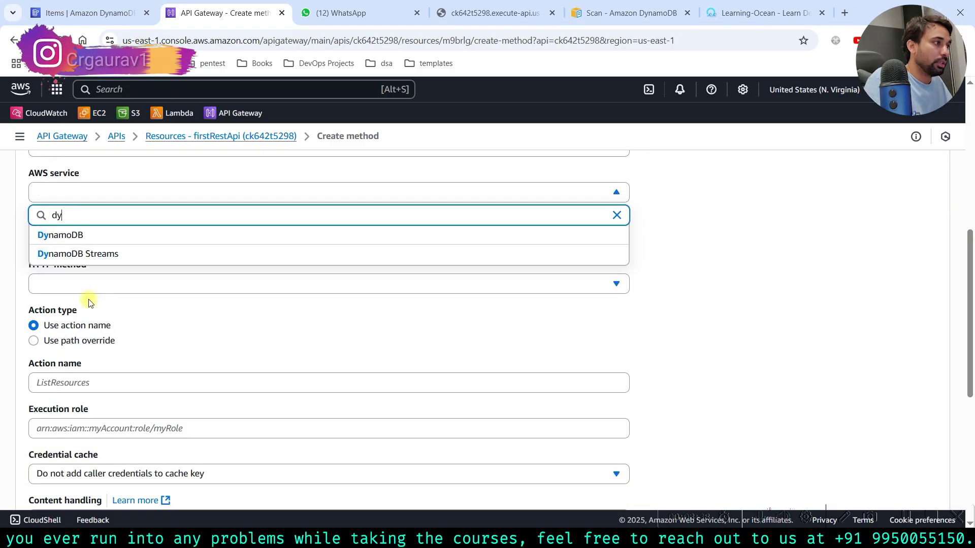
left_click(54, 234)
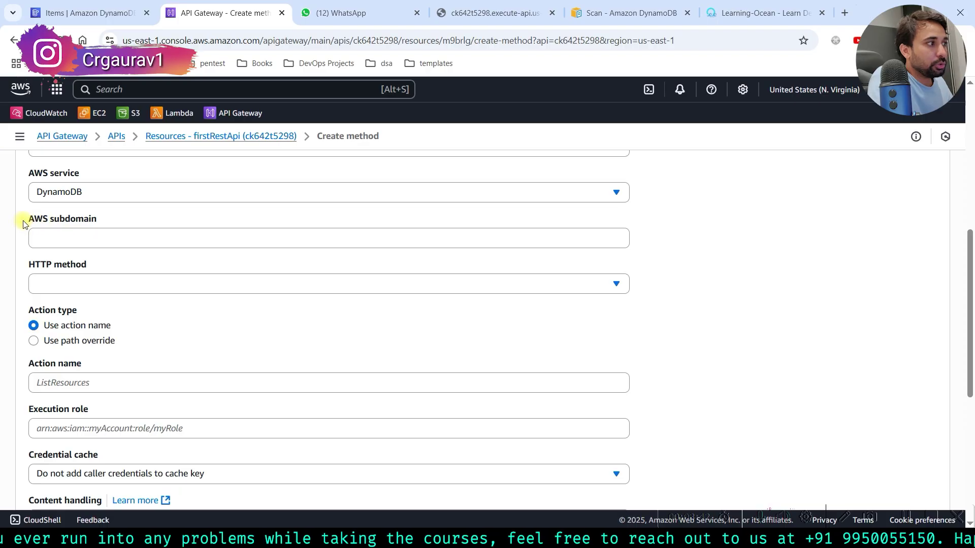
left_click_drag(24, 224, 92, 224)
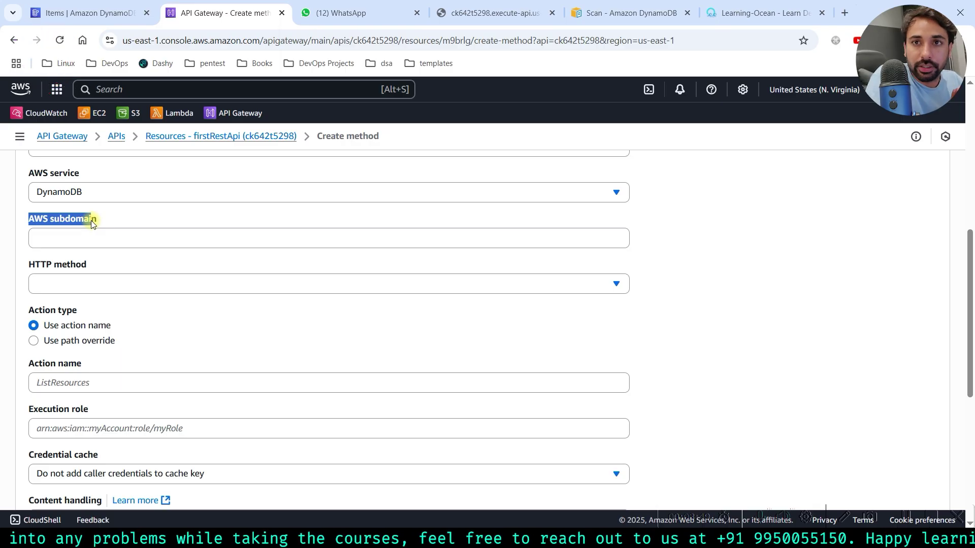
Consult the request syntax in the DynamoDB Scan API reference for the integration's HTTP method.
left_click(71, 284)
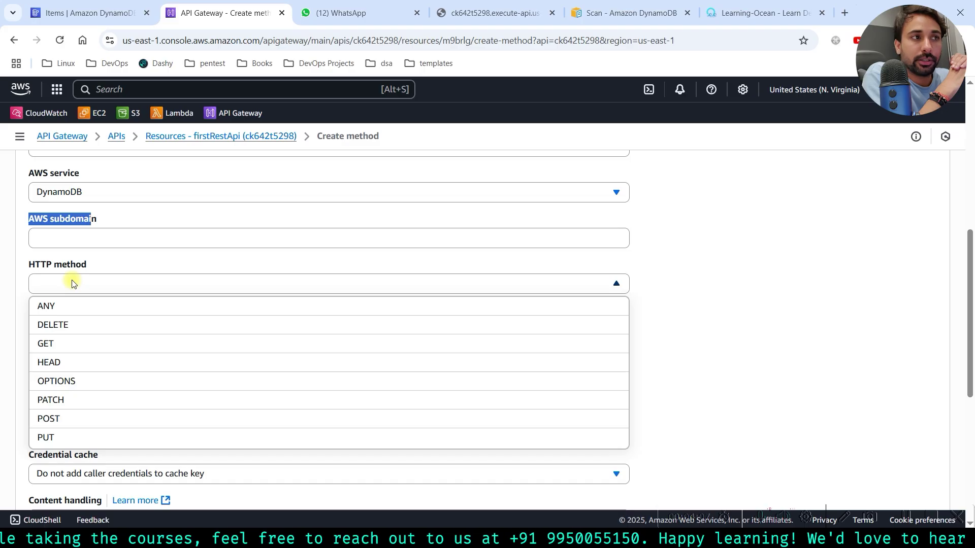
left_click(71, 283)
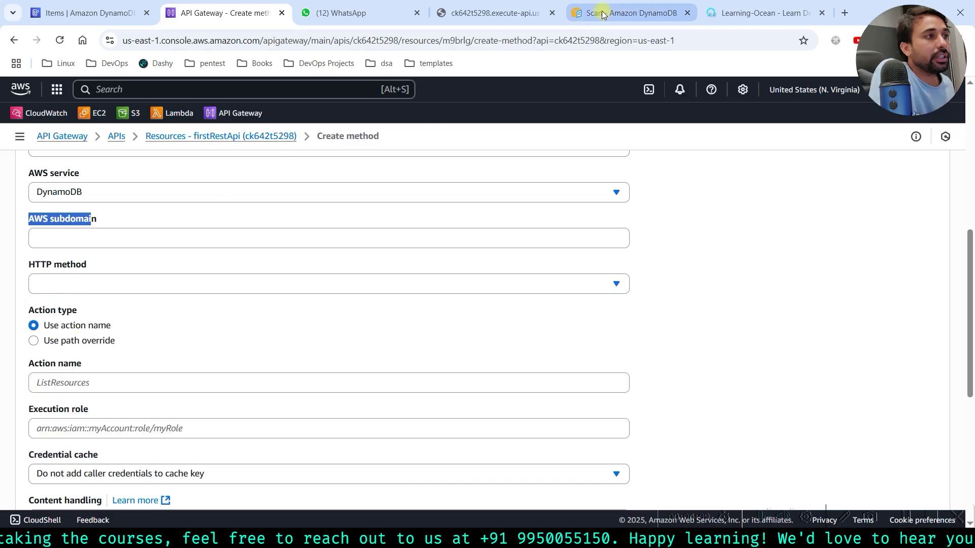
left_click(574, 13)
scroll(345, 229, "up", 15)
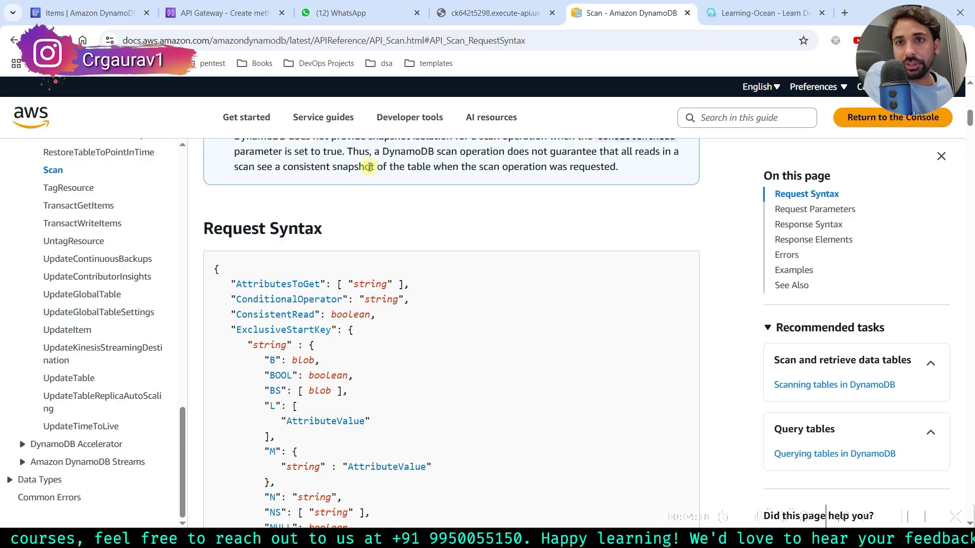
scroll(382, 178, "down", 6)
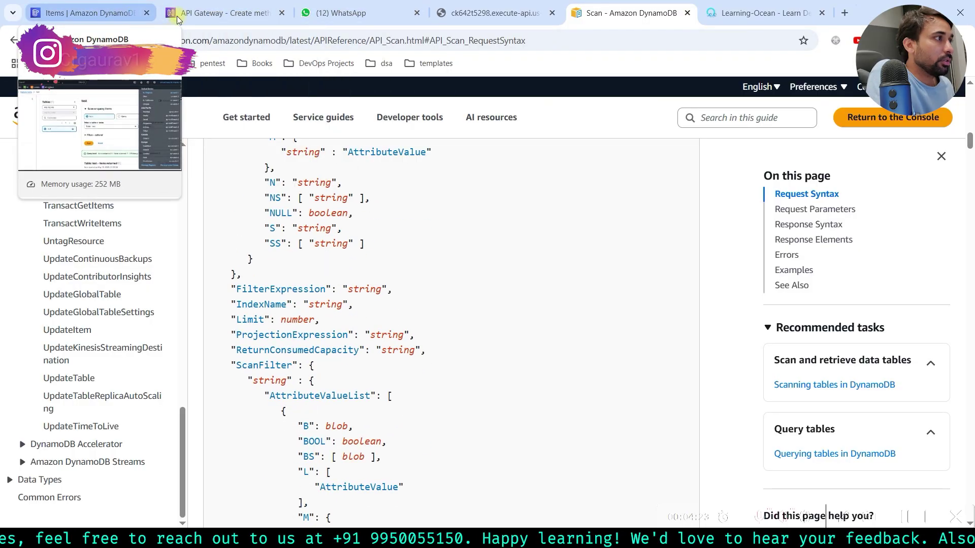
Set the integration's HTTP method to POST and choose Use action name as the action type.
left_click(223, 13)
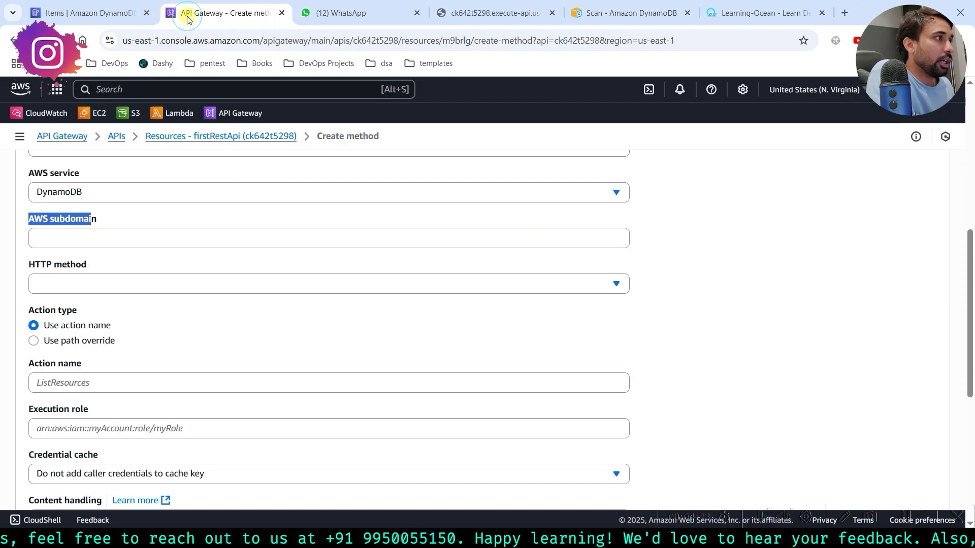
left_click(68, 291)
left_click(59, 419)
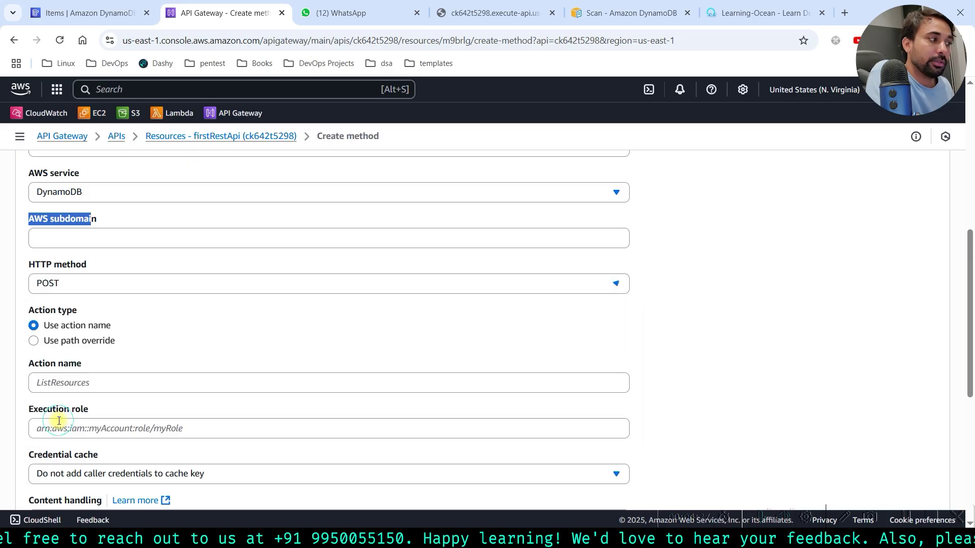
left_click(707, 333)
scroll(688, 261, "up", 5)
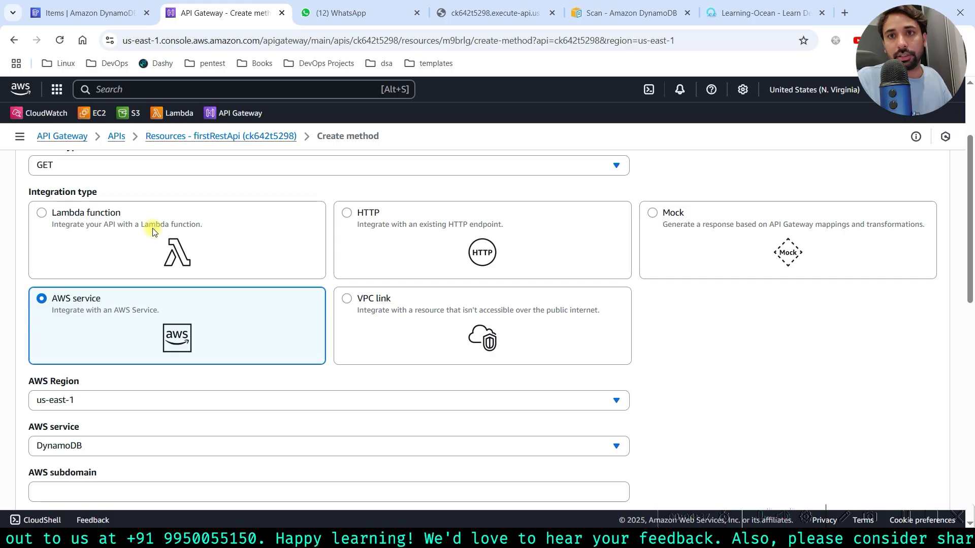
scroll(122, 317, "down", 5)
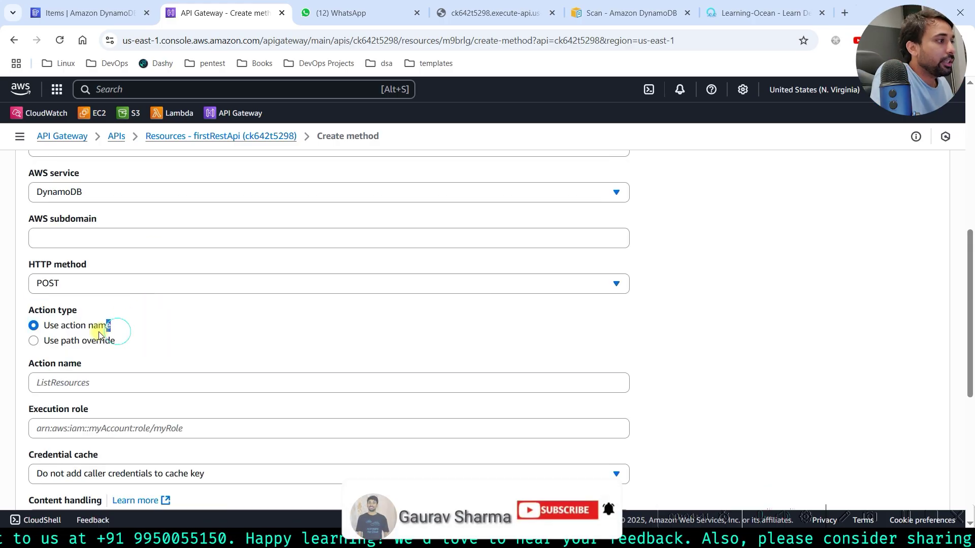
triple_click(62, 327)
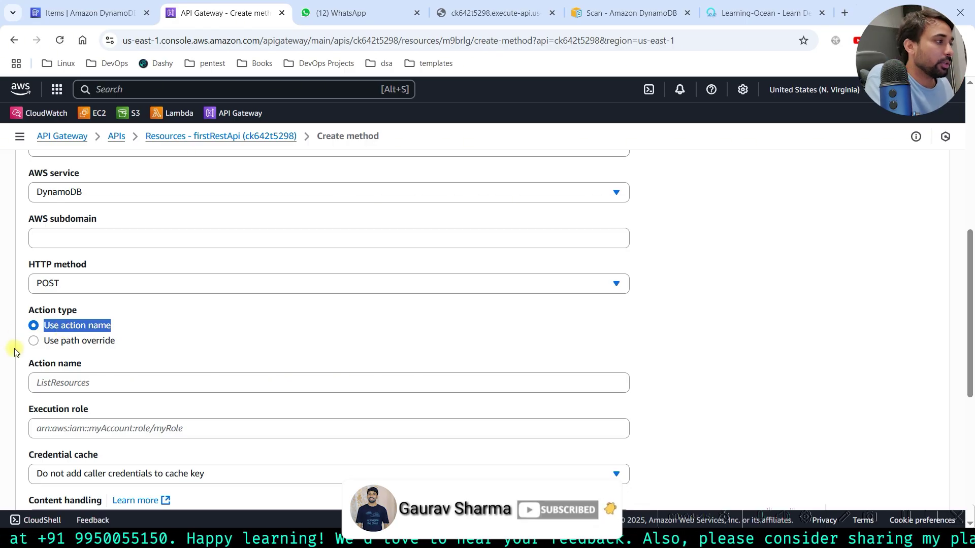
Look up the Scan operation in the DynamoDB API reference and enter Scan as the integration's action name.
left_click(49, 383)
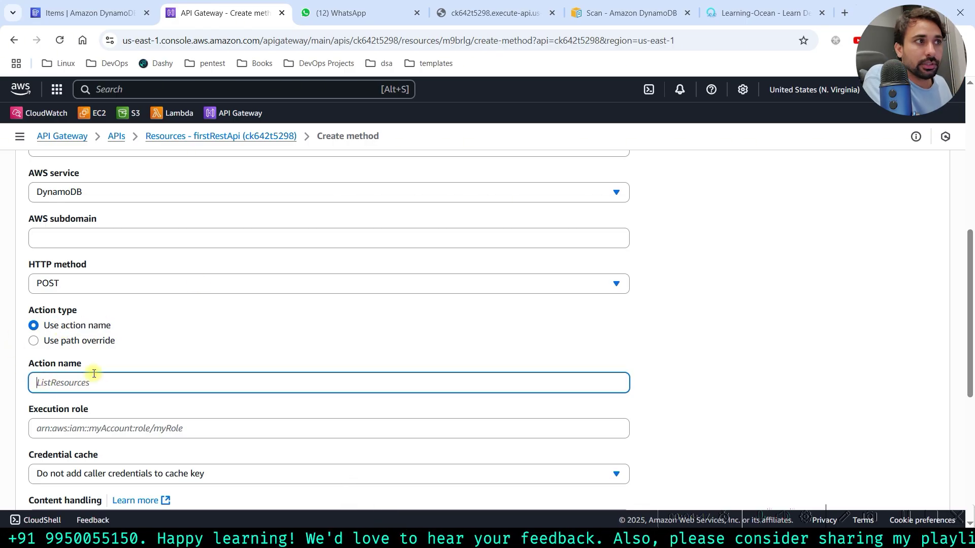
left_click(624, 12)
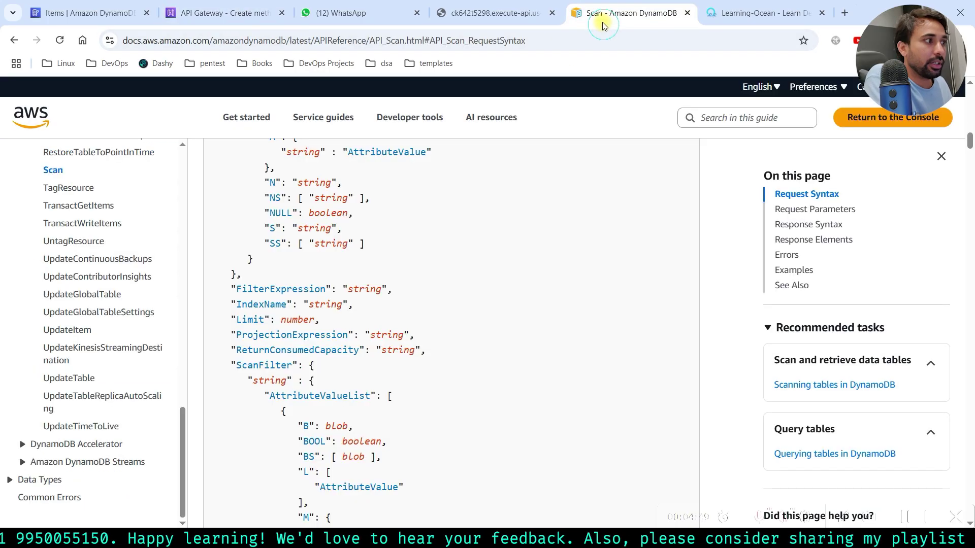
scroll(246, 179, "down", 1)
scroll(56, 189, "up", 10)
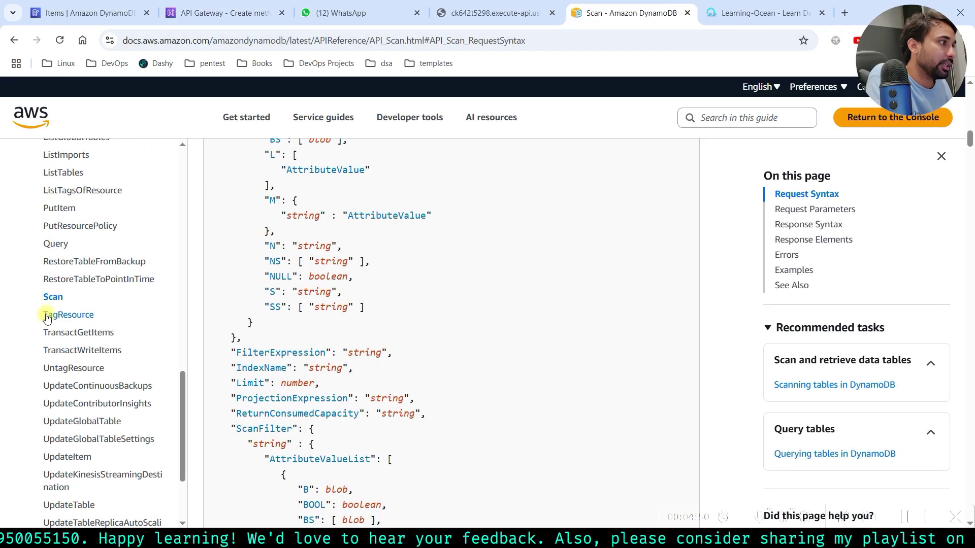
scroll(51, 218, "down", 8)
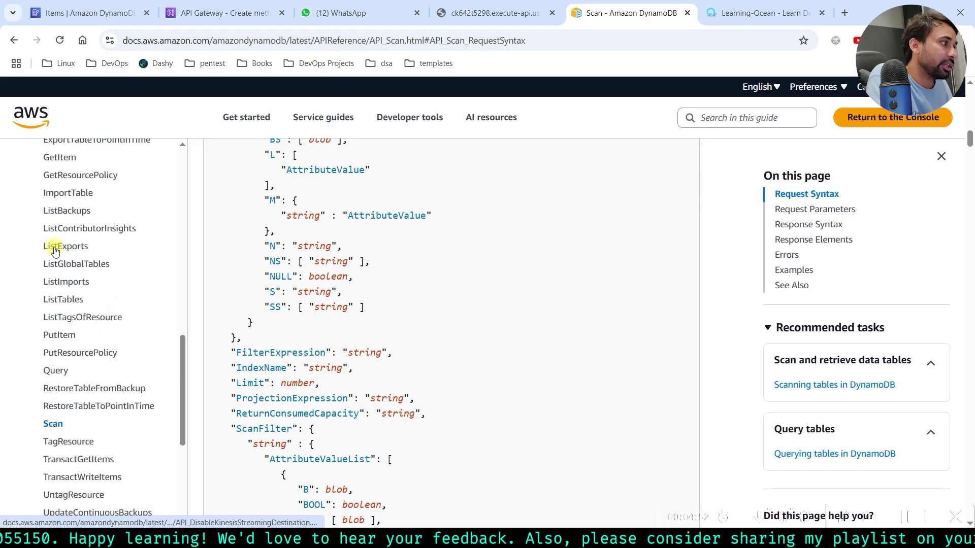
double_click(65, 174)
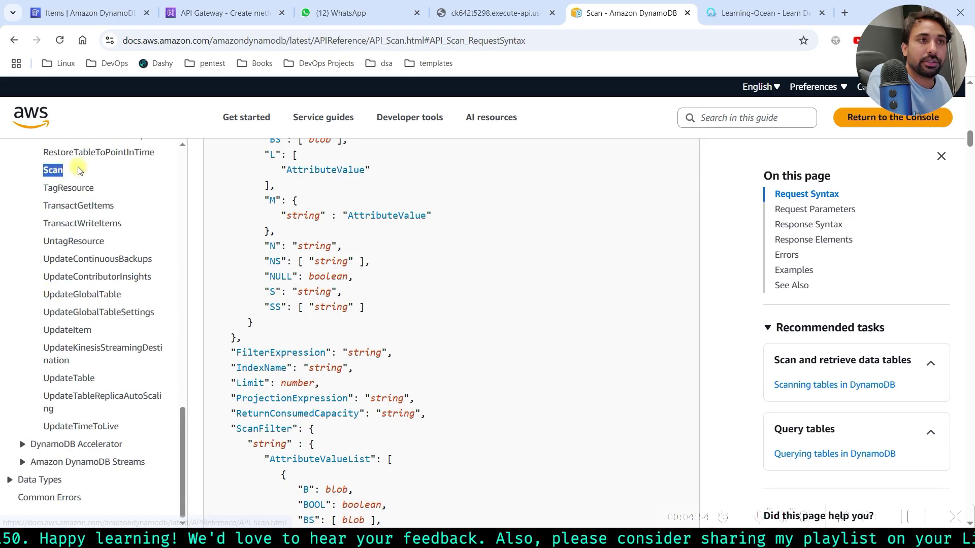
left_click(96, 15)
left_click(209, 23)
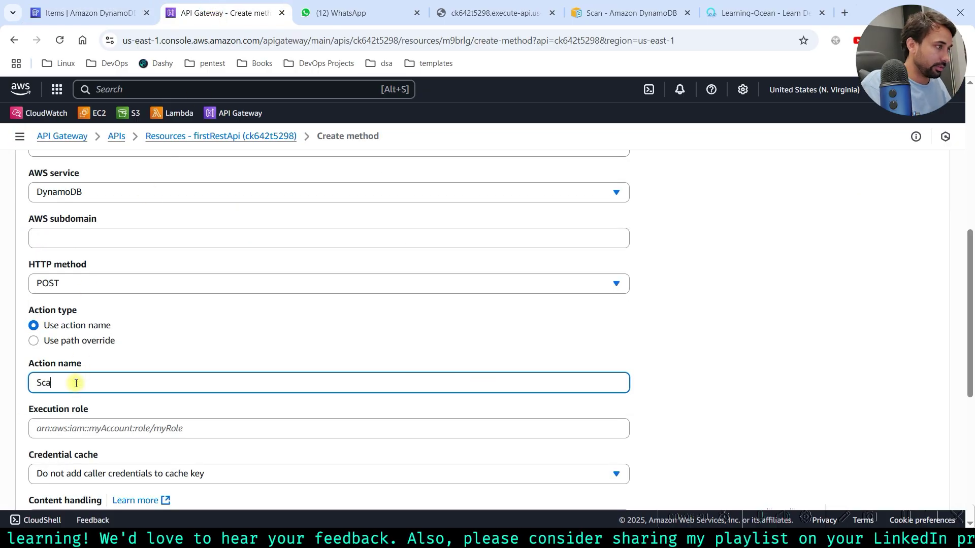
Start a new IAM role for the method's execution role, with AWS service as trusted entity and API Gateway as use case.
scroll(76, 383, "down", 1)
left_click_drag(29, 347, 112, 346)
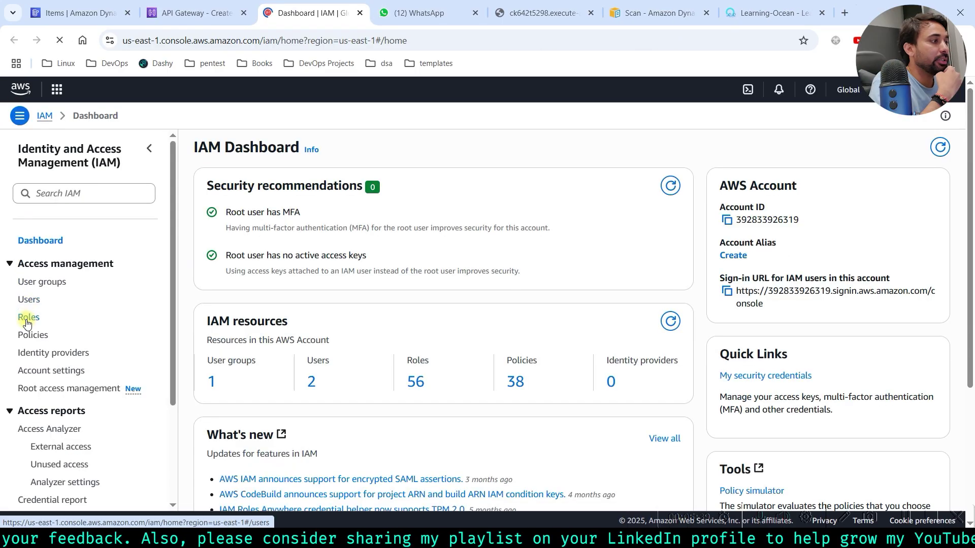
left_click(23, 319)
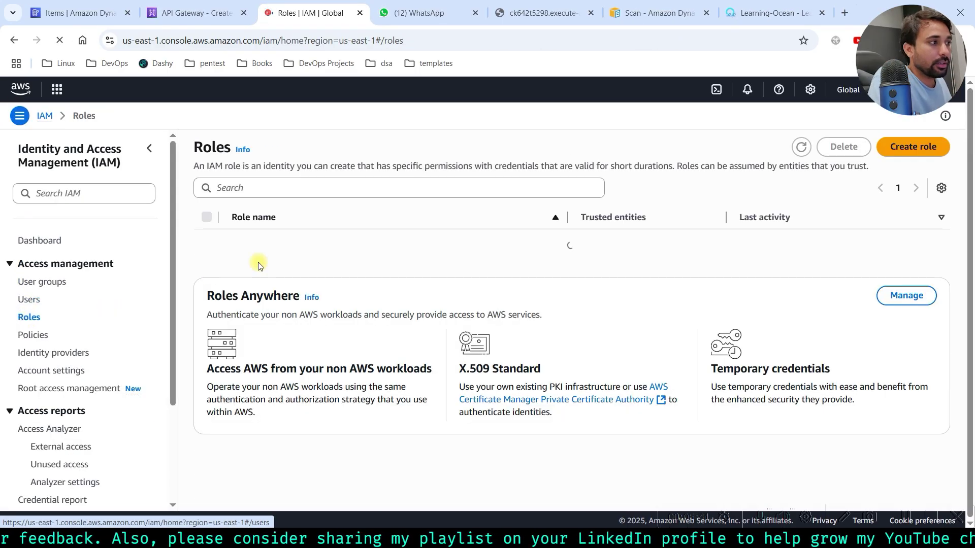
left_click(904, 151)
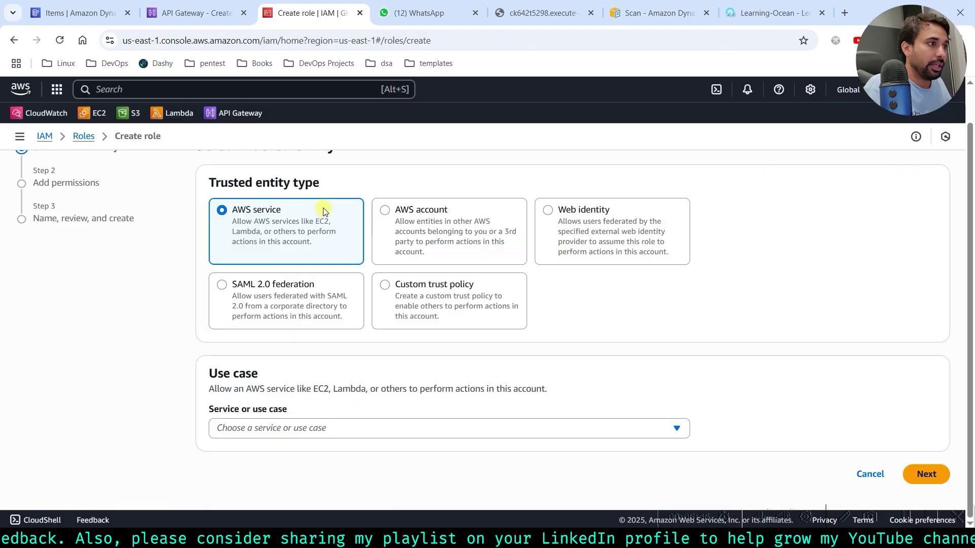
left_click(274, 430)
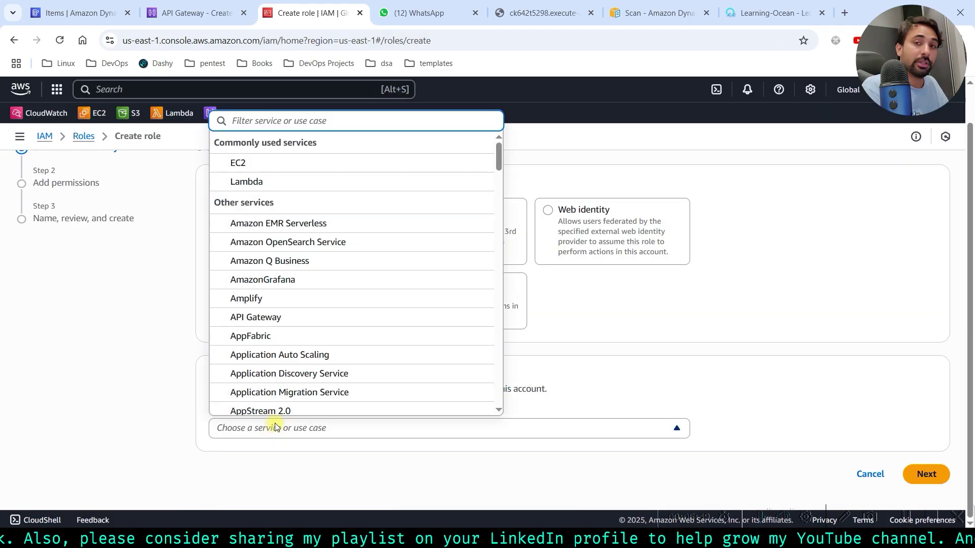
type("api")
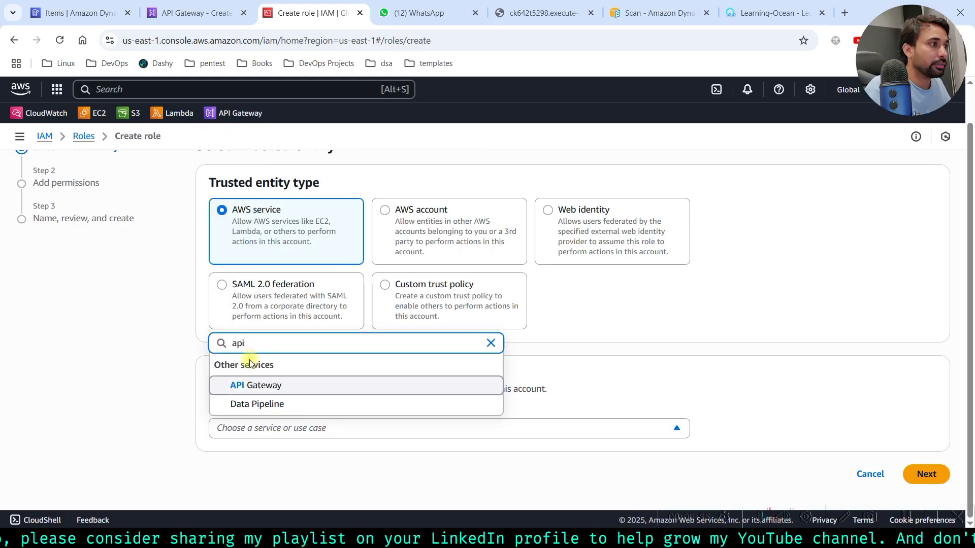
left_click(284, 385)
left_click(923, 485)
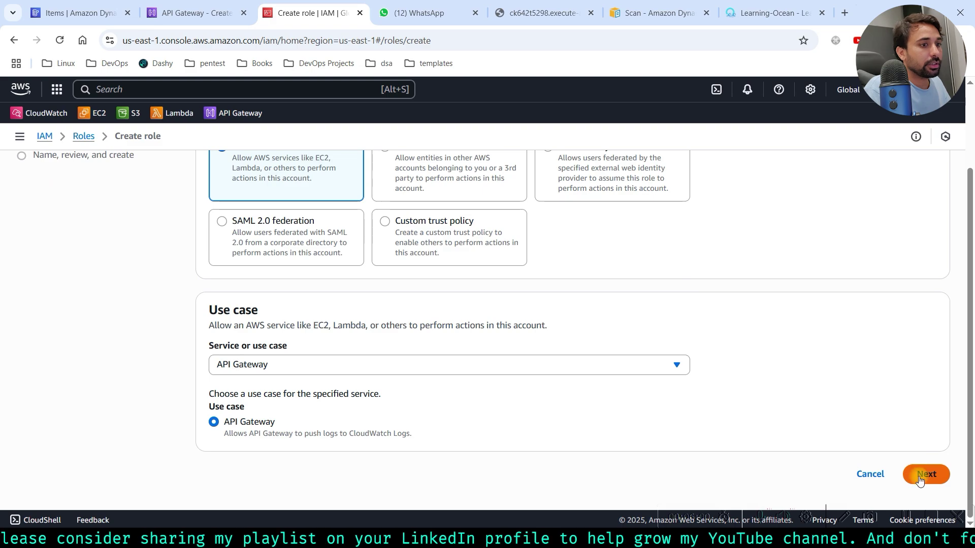
left_click(927, 368)
Edit the new role's permissions and choose to use a permissions boundary to control the maximum role permissions.
left_click_drag(240, 282, 521, 289)
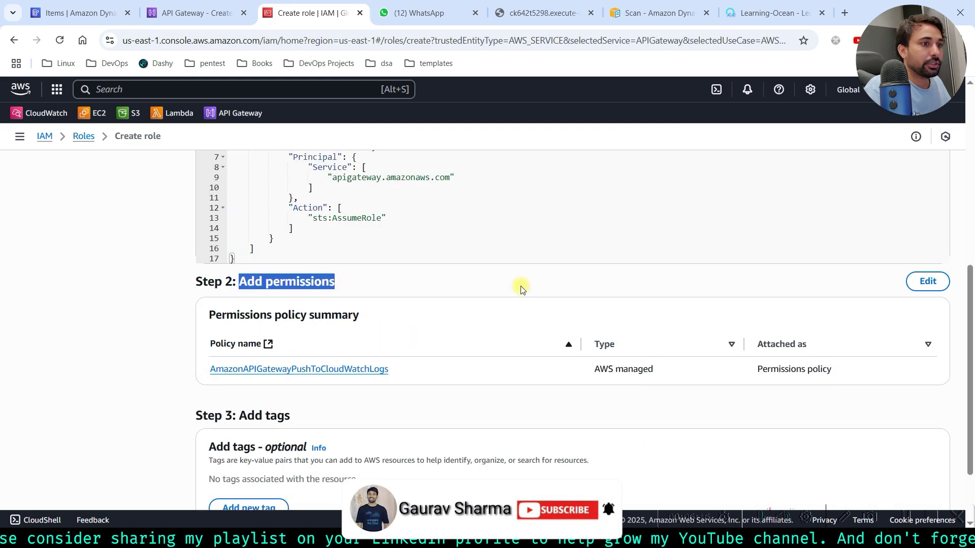
left_click(928, 282)
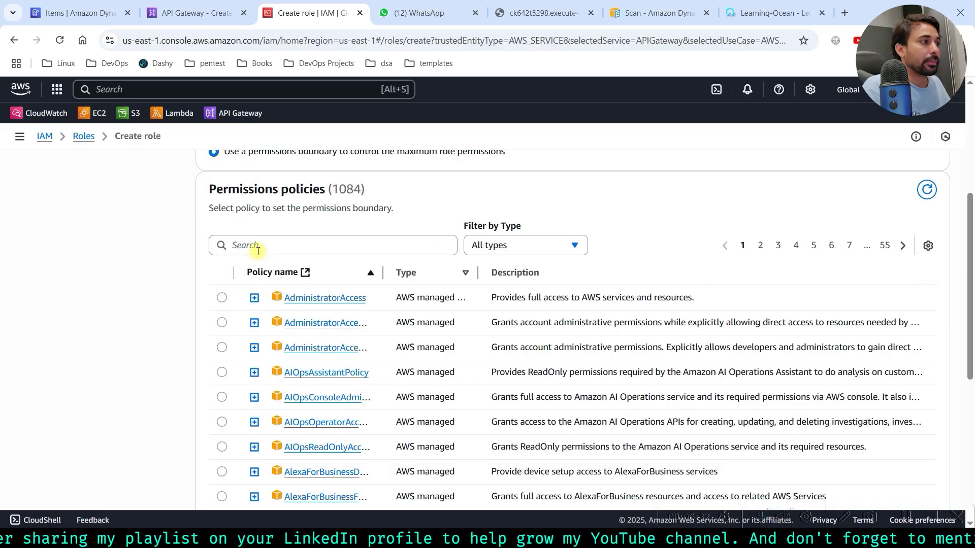
left_click(257, 246)
scroll(290, 246, "up", 2)
left_click_drag(225, 282, 411, 287)
left_click(322, 380)
scroll(322, 381, "up", 1)
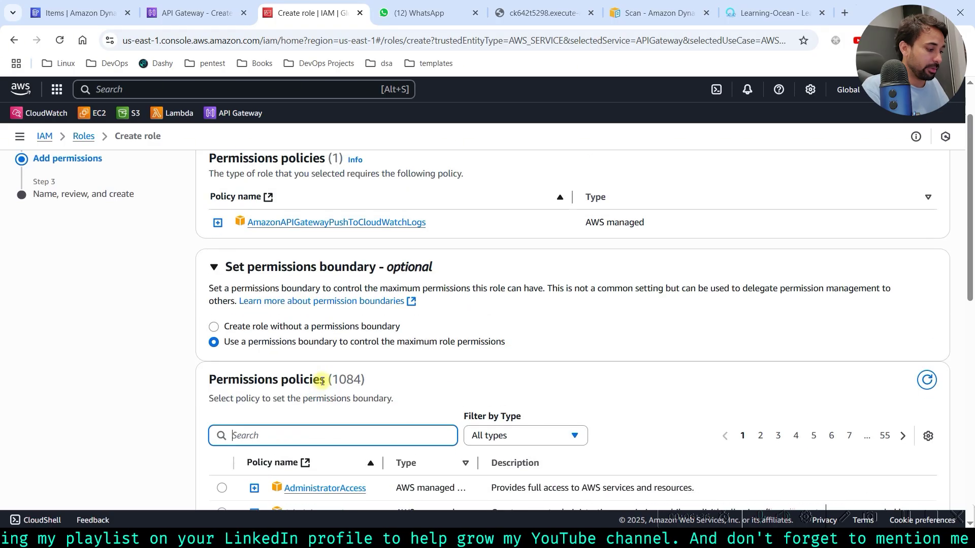
Filter the policies by dynamo and set AmazonDynamoDBFullAccess as the role's permissions boundary.
type("dynamo")
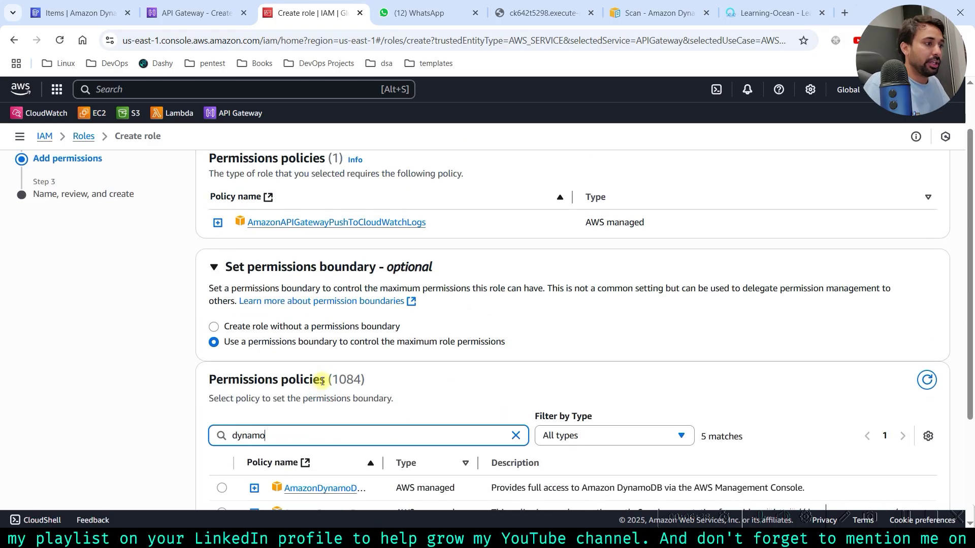
scroll(322, 381, "down", 3)
left_click_drag(383, 335, 518, 335)
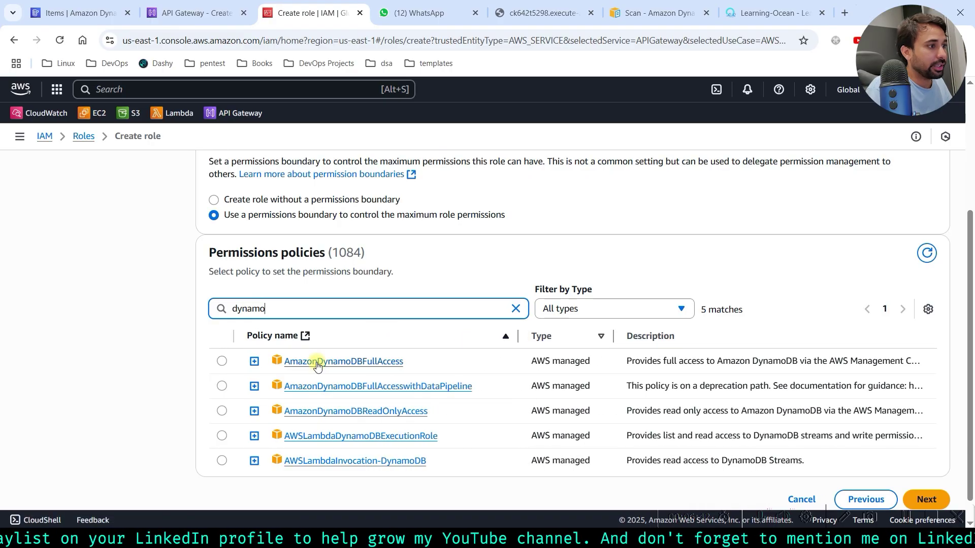
left_click(223, 362)
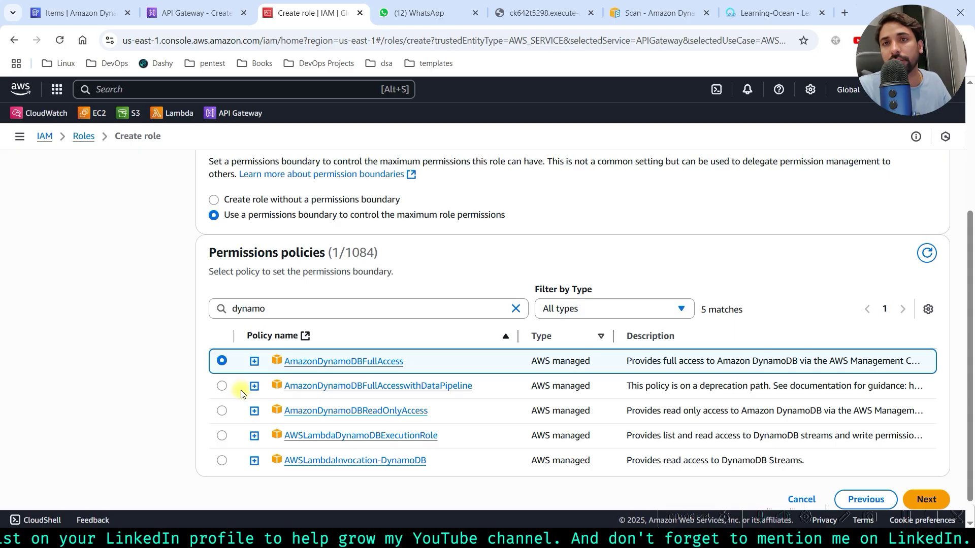
scroll(311, 400, "down", 1)
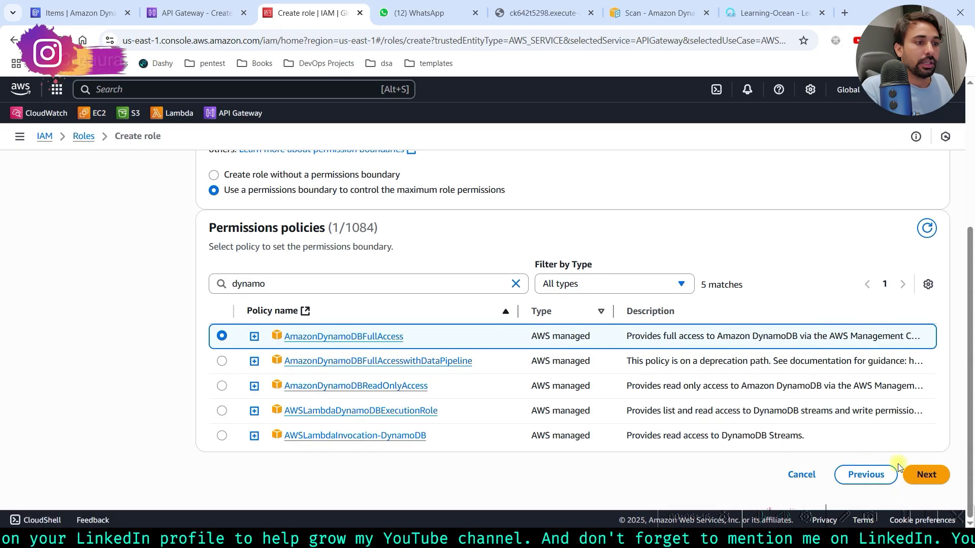
left_click(922, 482)
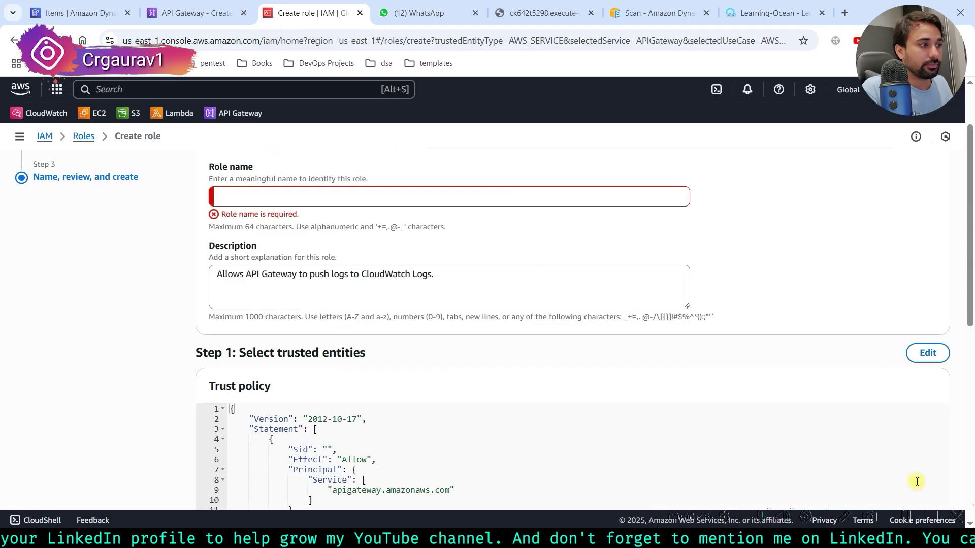
Name the role dynamodbapigw, review its permissions summary and create it.
left_click(268, 202)
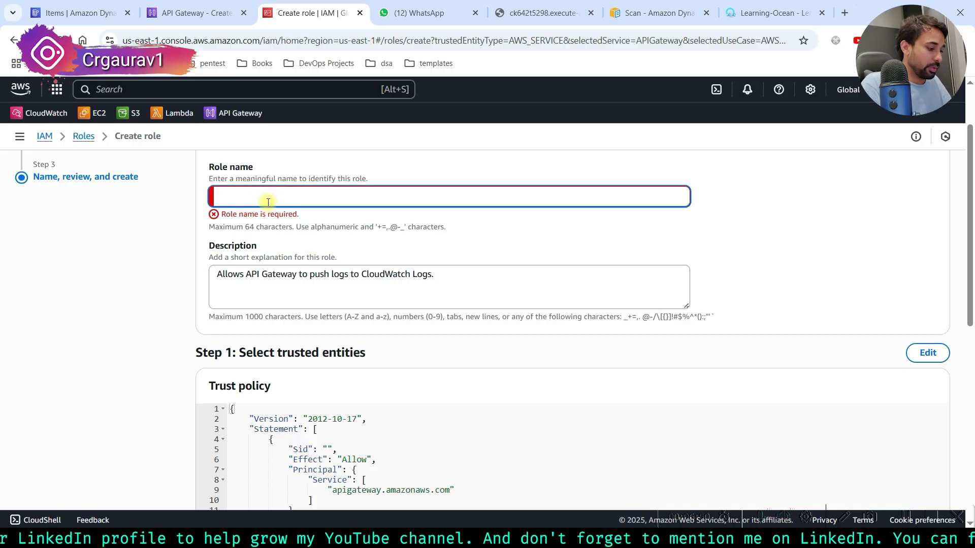
type("dynamodbapig")
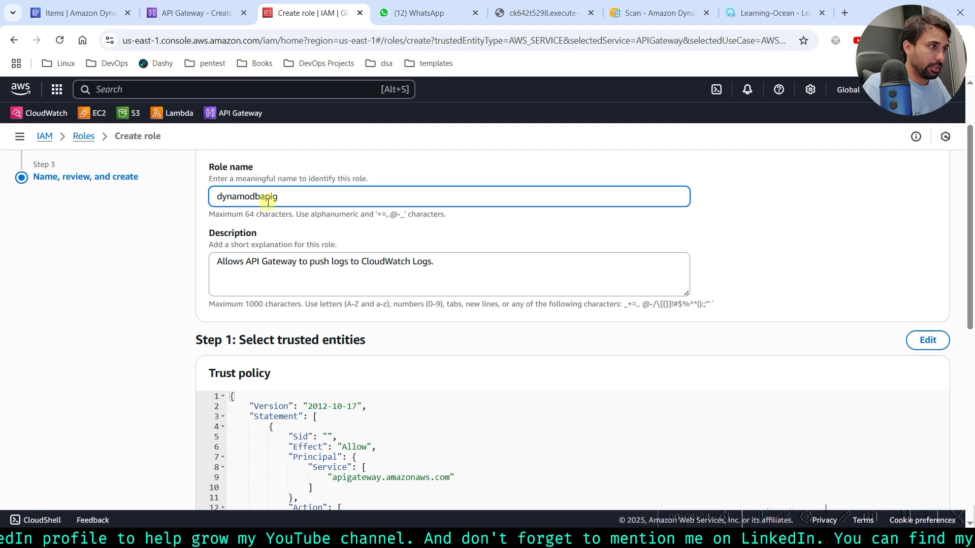
type("w")
scroll(432, 281, "down", 10)
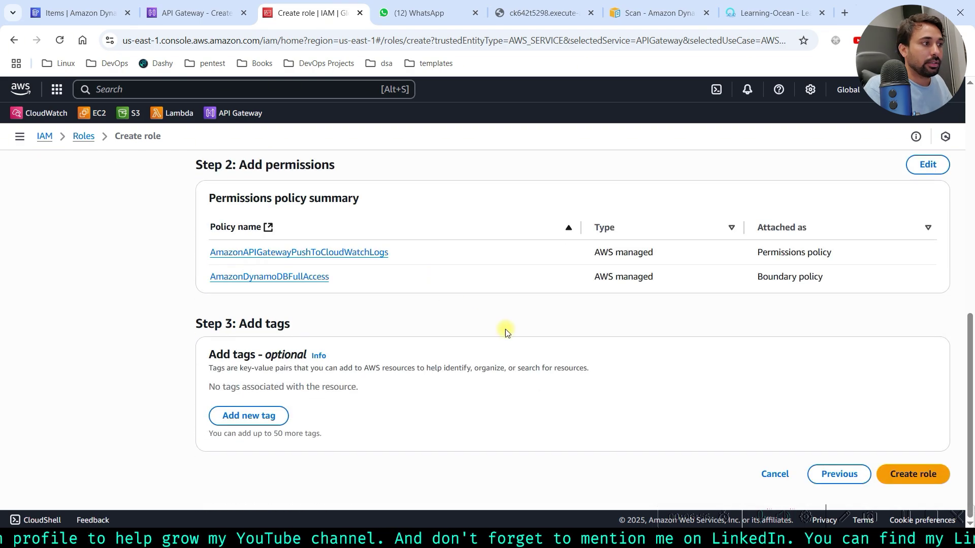
scroll(469, 384, "up", 10)
scroll(469, 384, "down", 10)
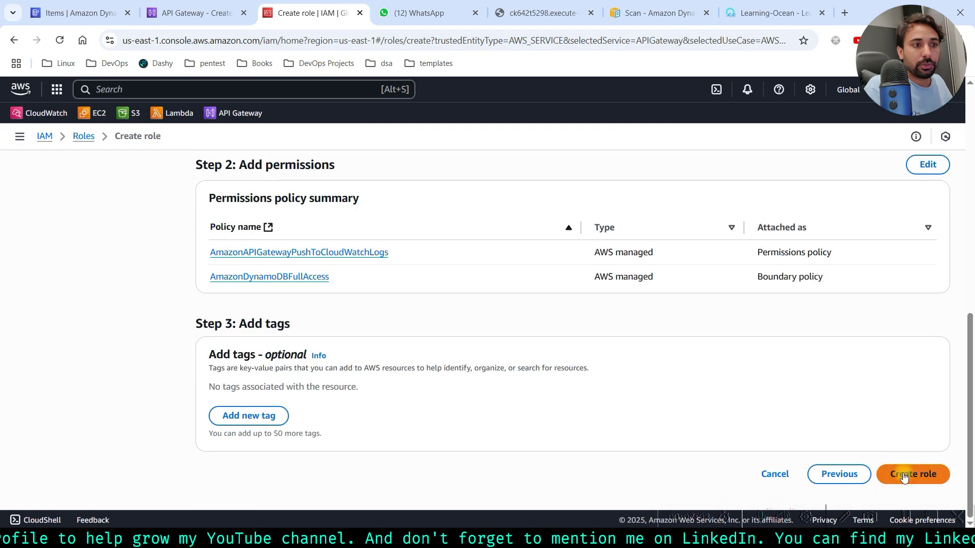
left_click(897, 470)
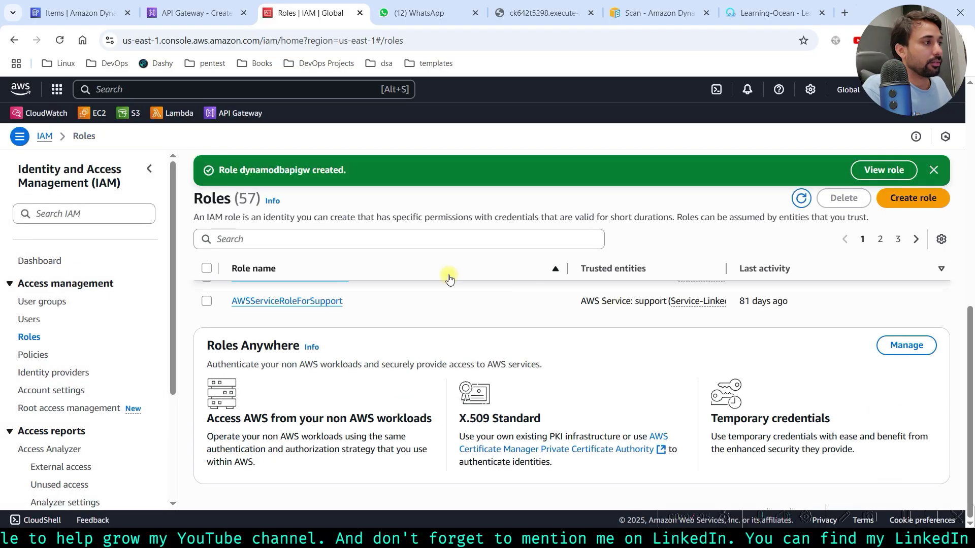
Search the roles list for dy and open the dynamodbapigw role.
scroll(429, 277, "up", 10)
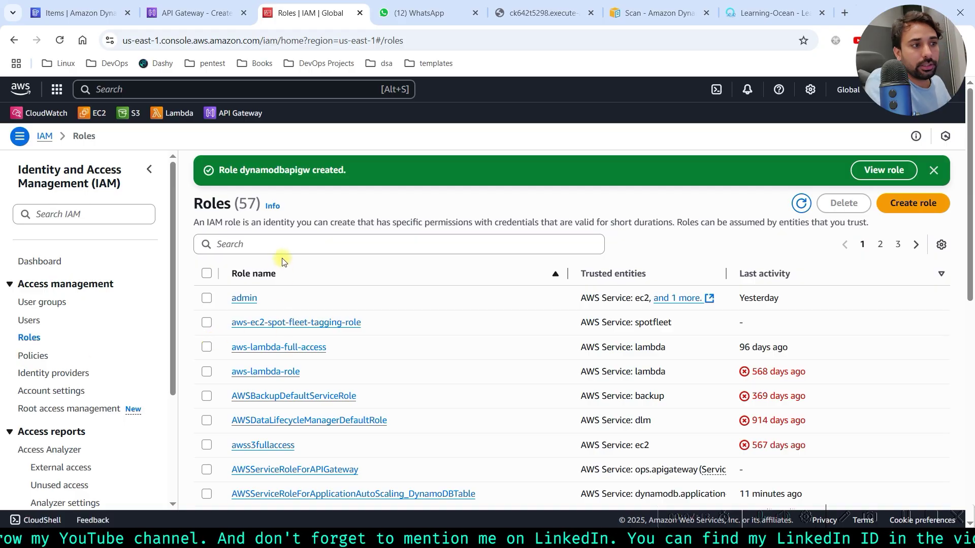
left_click(256, 246)
type("dy")
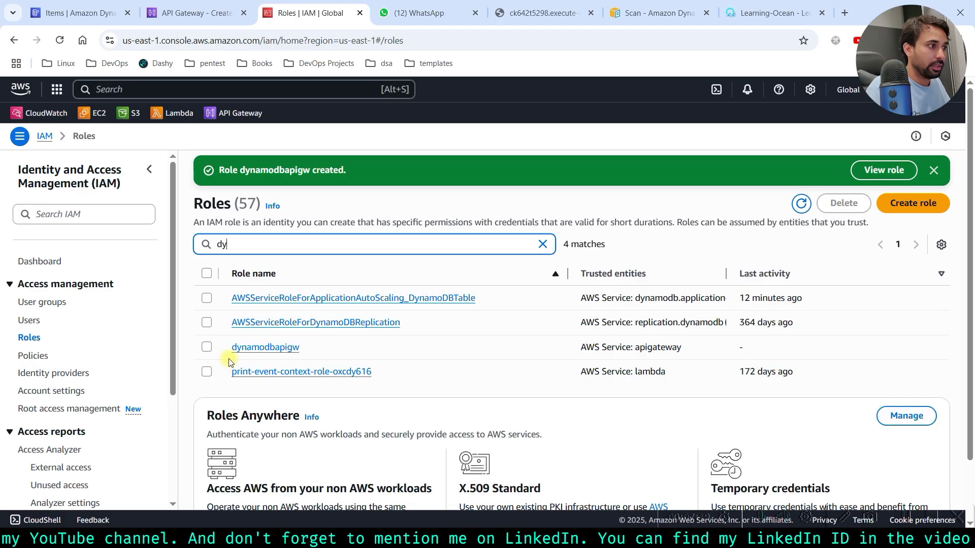
left_click(251, 348)
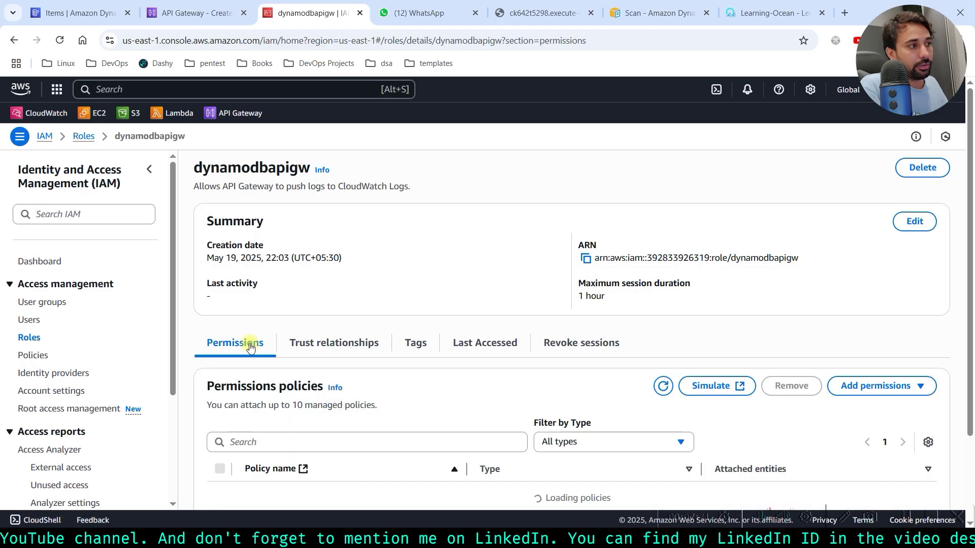
Examine the role's attached policies, expand its permissions boundary and reload the page.
scroll(439, 354, "down", 3)
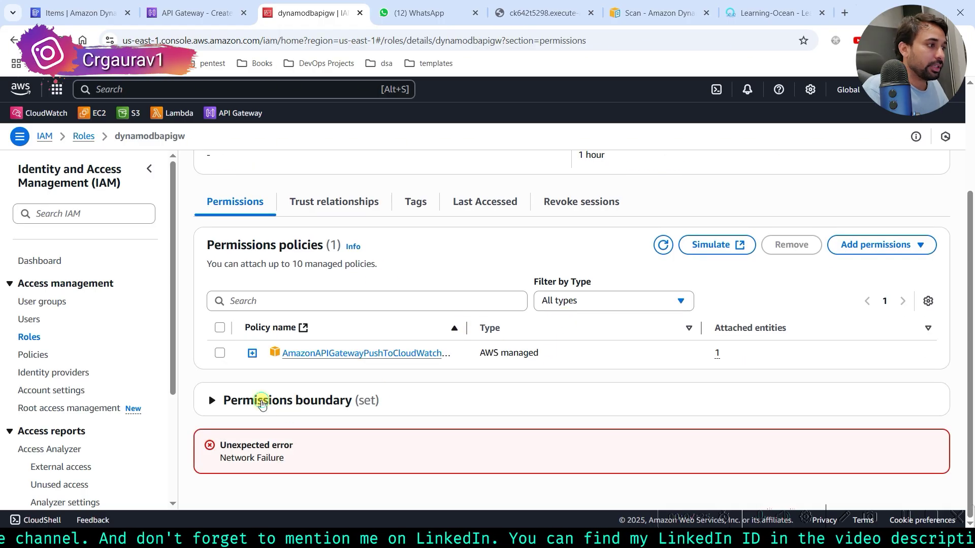
left_click(261, 401)
scroll(376, 274, "up", 3)
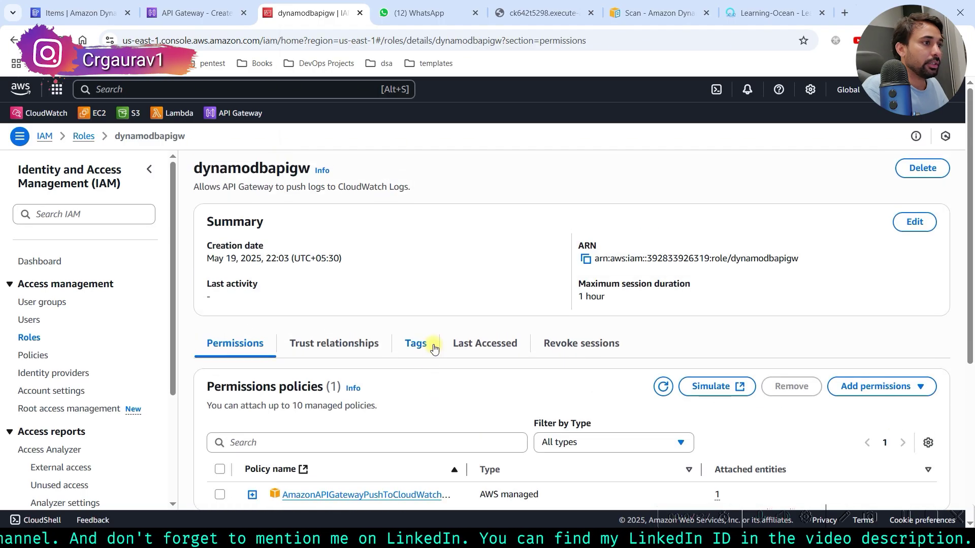
scroll(432, 224, "down", 5)
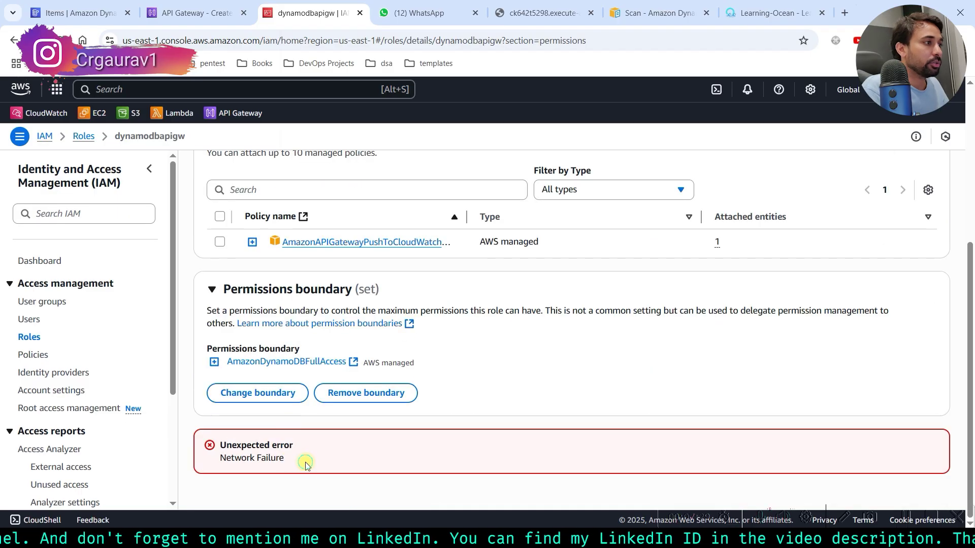
left_click_drag(305, 460, 248, 460)
left_click(60, 41)
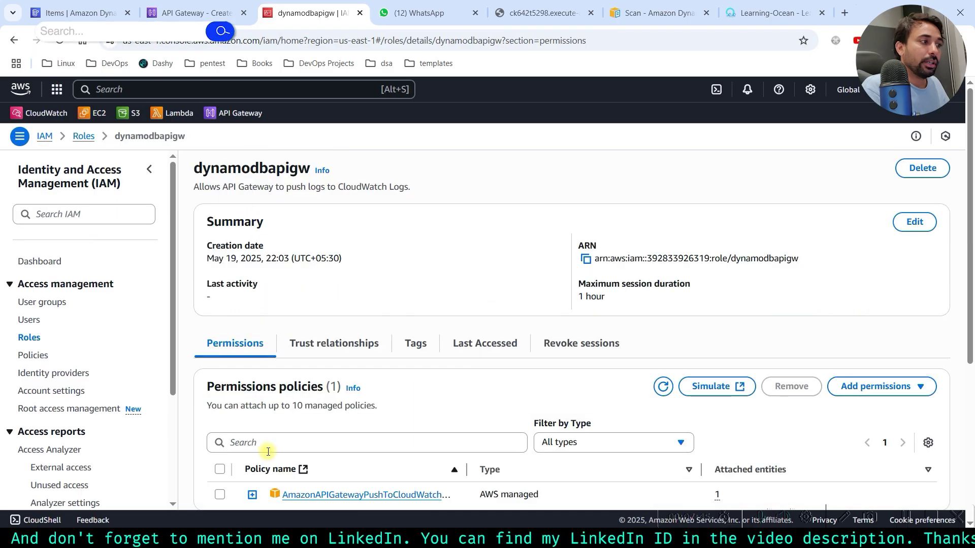
Recheck the role's permissions boundary and open its trust relationships.
scroll(268, 450, "down", 5)
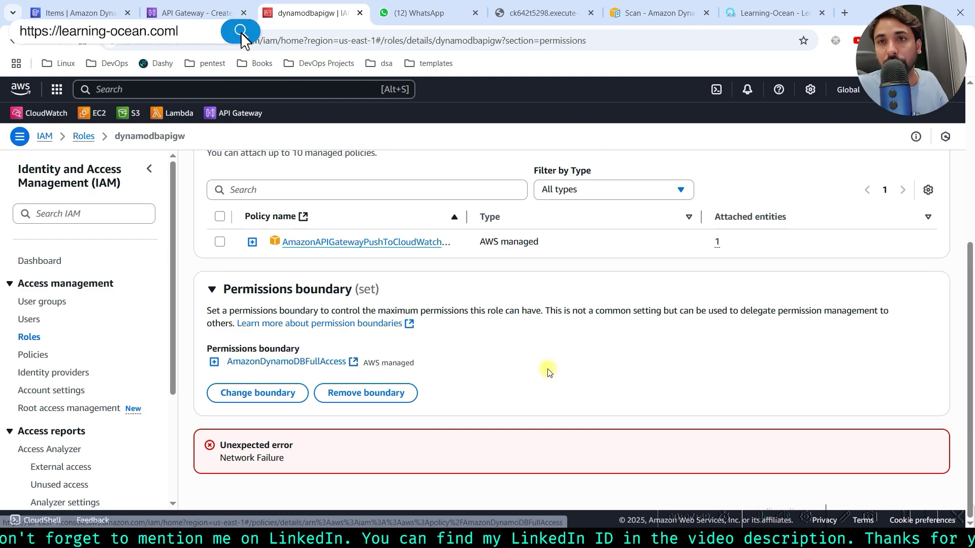
scroll(549, 301, "up", 3)
scroll(548, 301, "up", 2)
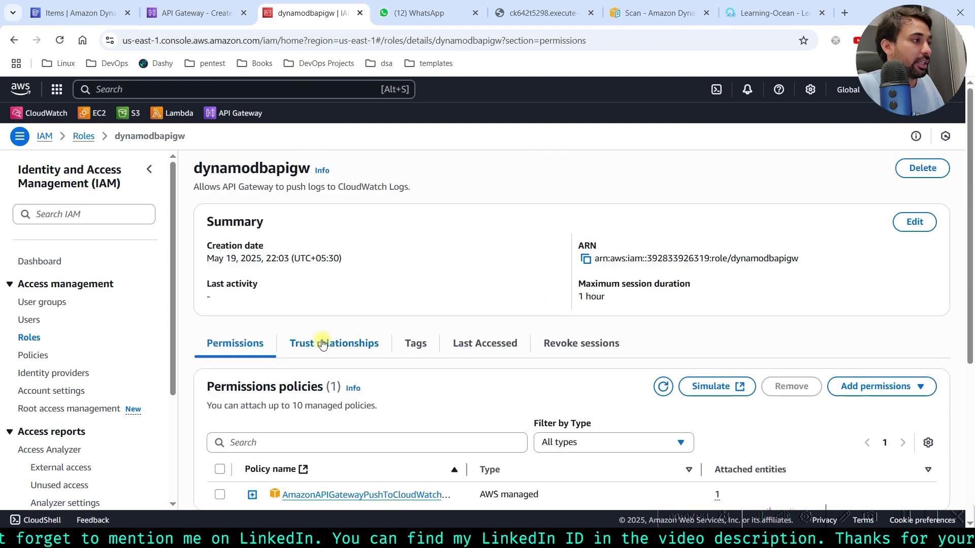
left_click(363, 344)
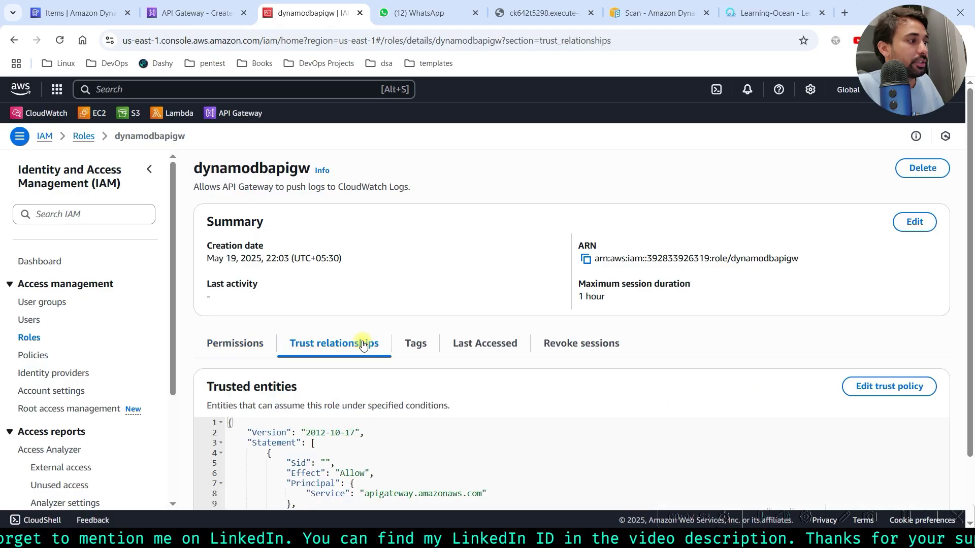
Examine the service principal in the role's trust policy and return to its permissions policies.
scroll(504, 324, "down", 2)
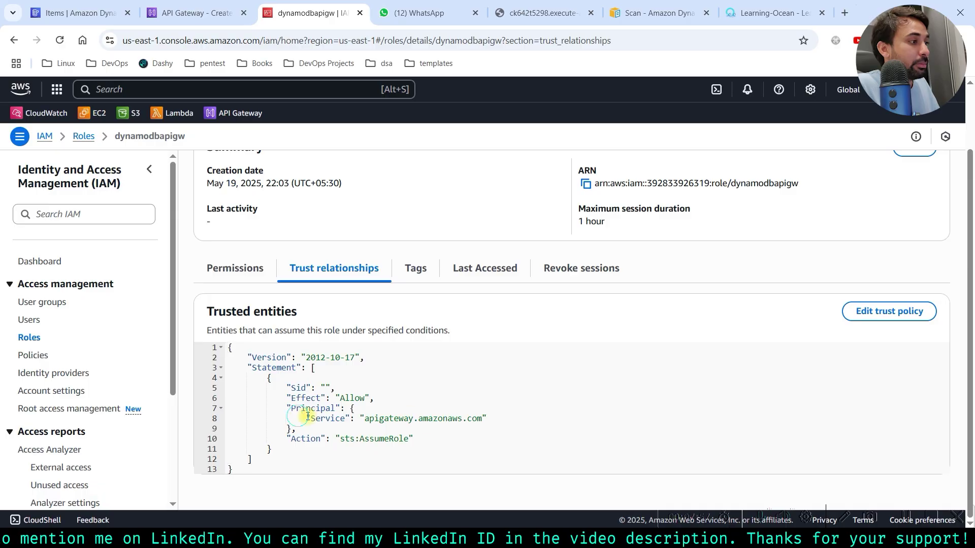
left_click_drag(300, 416, 498, 417)
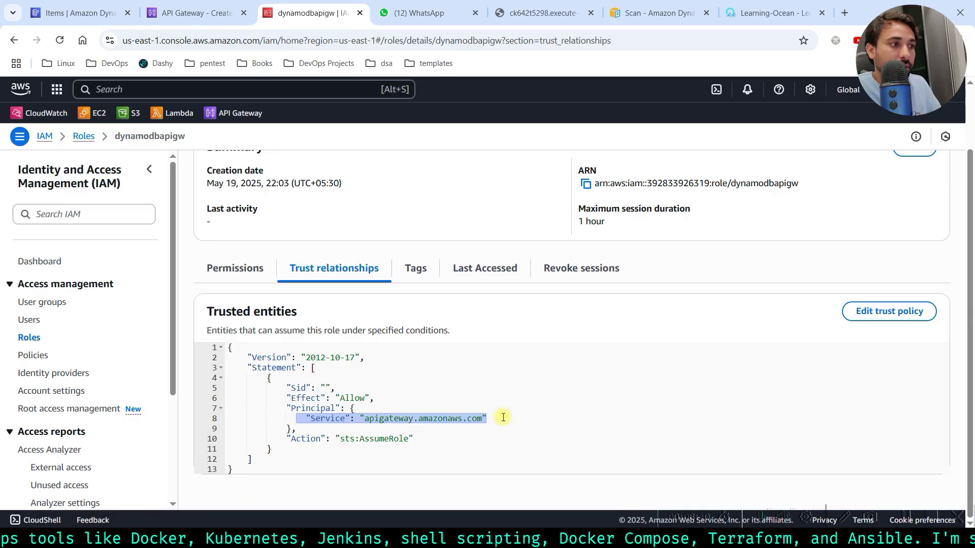
scroll(513, 401, "up", 2)
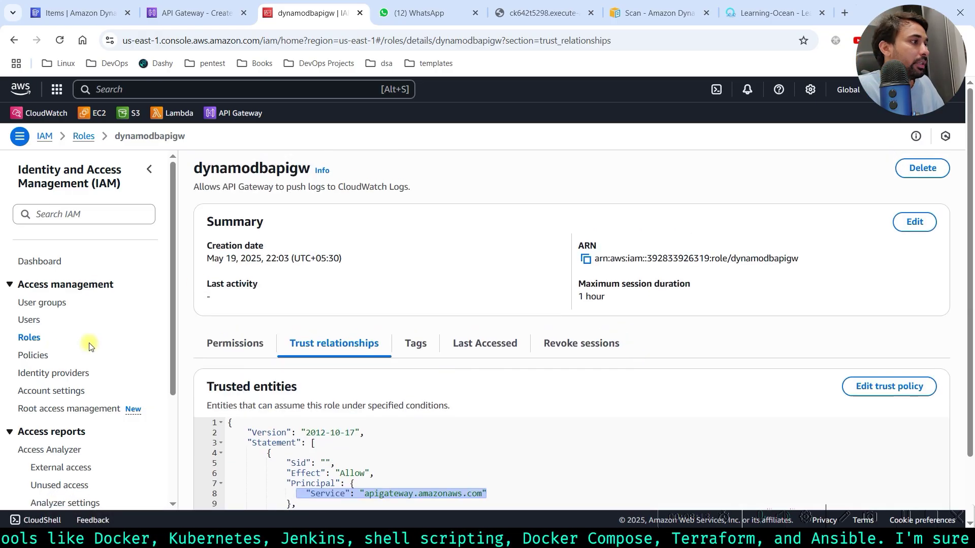
left_click(235, 344)
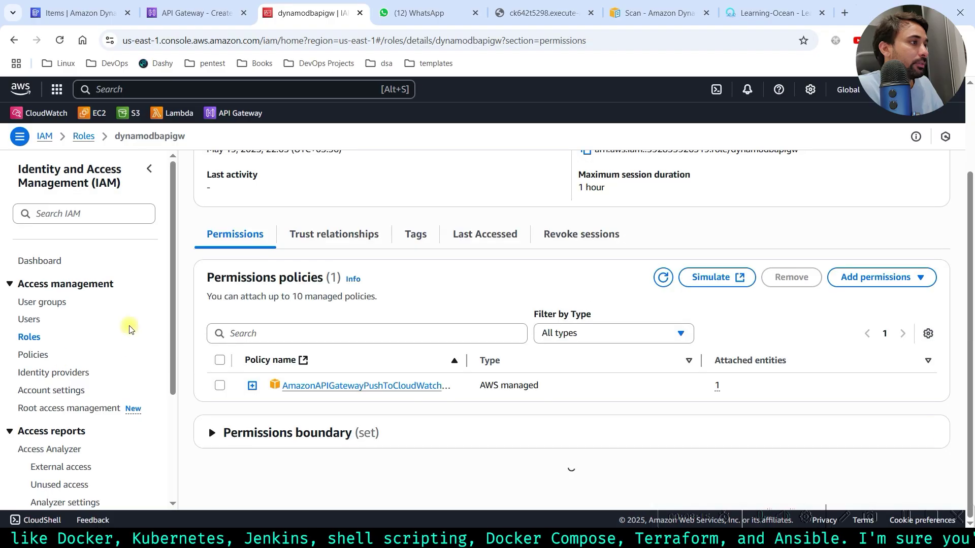
Copy the dynamodbapigw role's ARN into the new API Gateway method's execution role and create the method.
left_click(586, 259)
left_click(226, 20)
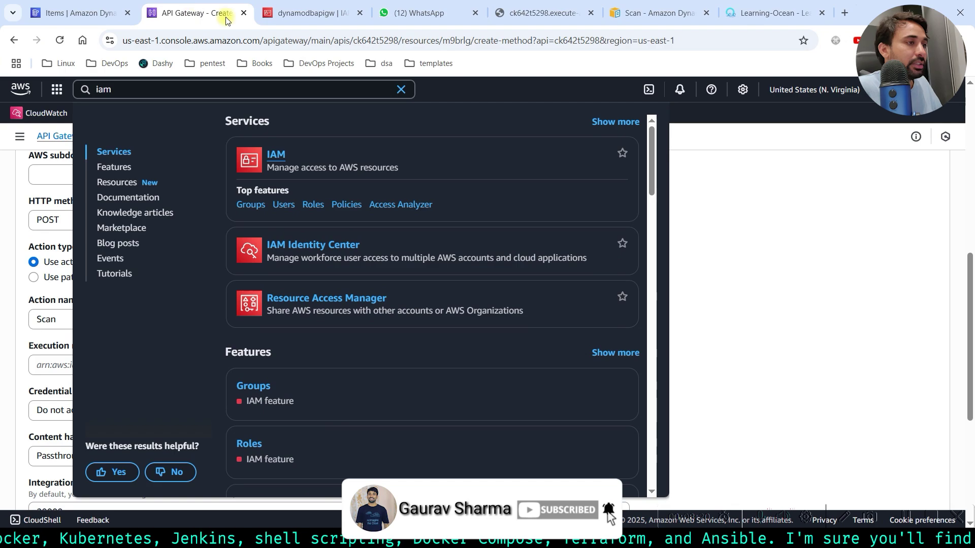
left_click(703, 184)
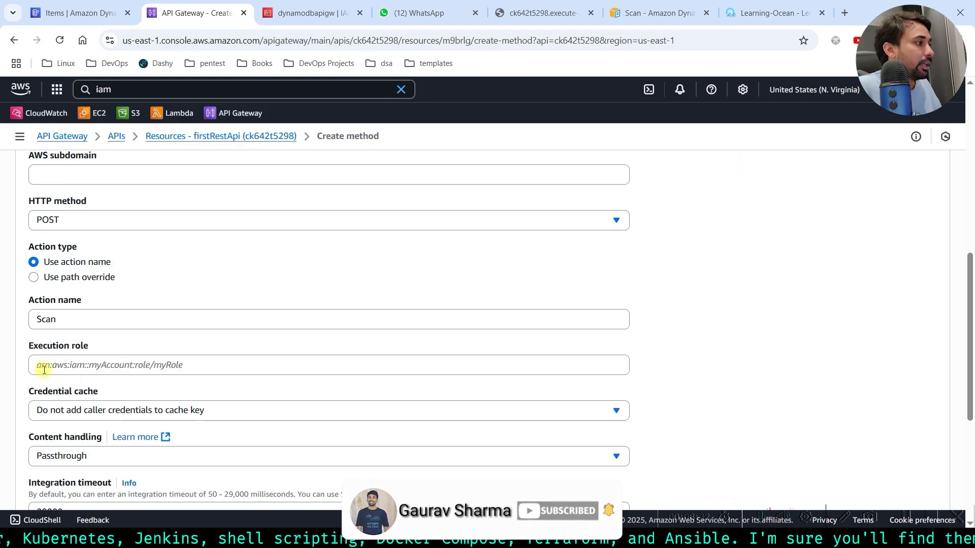
left_click_drag(26, 340, 87, 354)
left_click(79, 366)
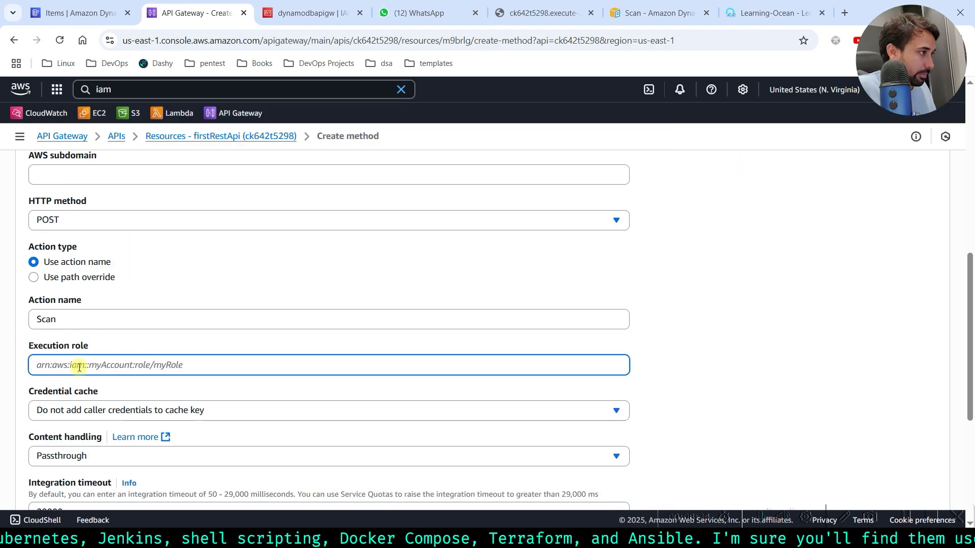
key("ctrl+v")
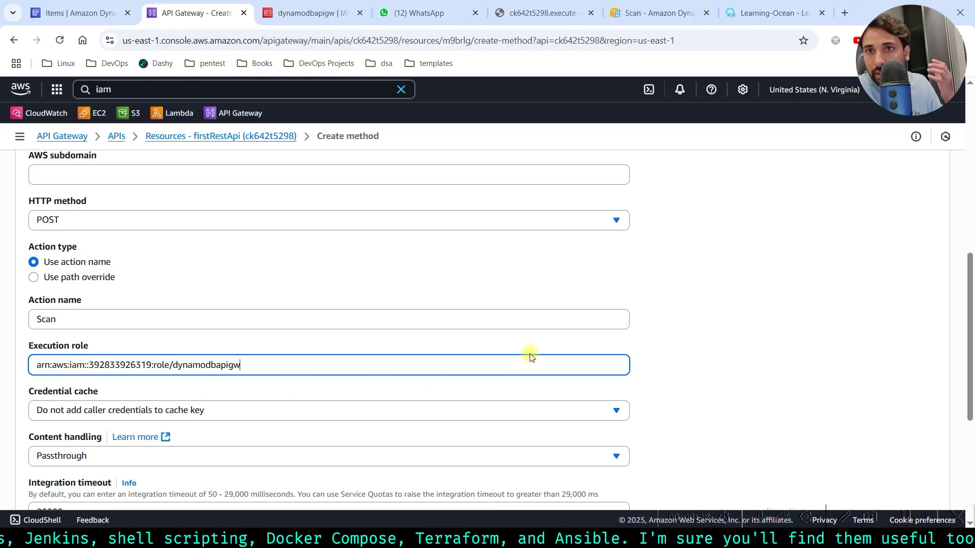
scroll(450, 351, "down", 1)
scroll(261, 355, "down", 5)
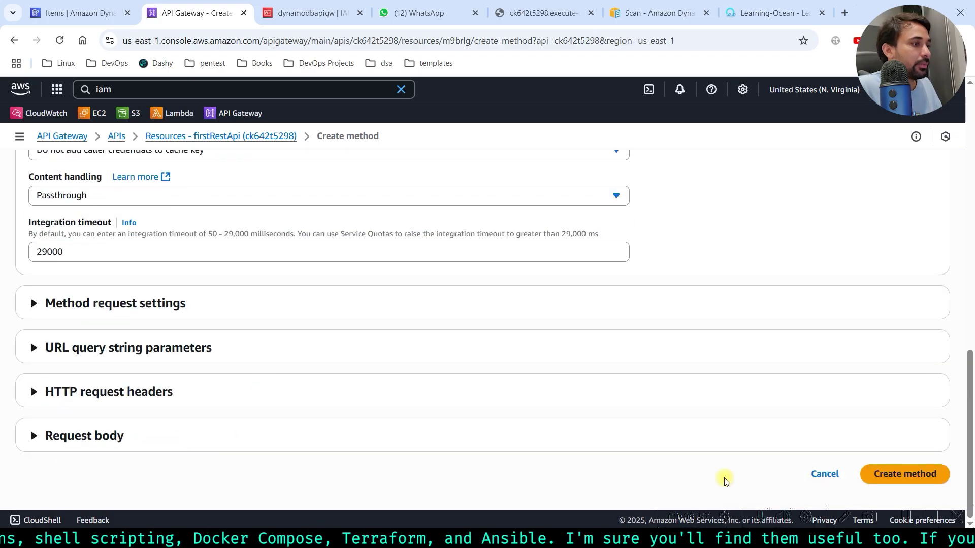
left_click(894, 479)
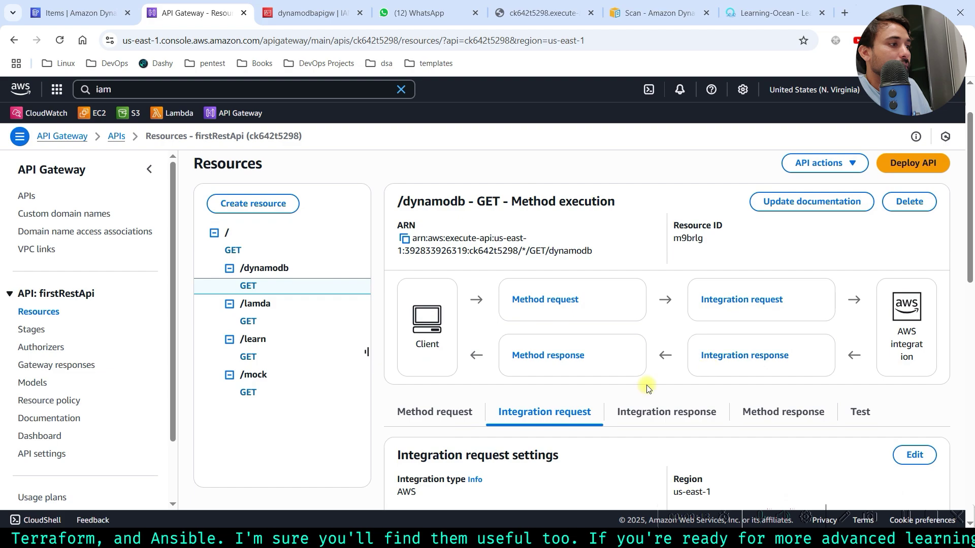
Examine the integration request settings and mapping templates of the /dynamodb GET method.
scroll(620, 371, "down", 5)
scroll(572, 158, "up", 1)
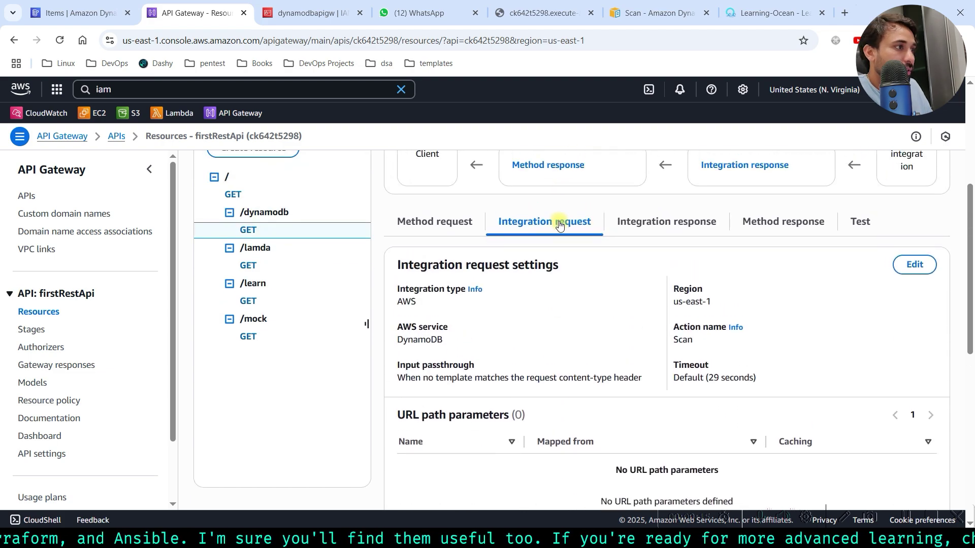
left_click_drag(402, 299, 748, 378)
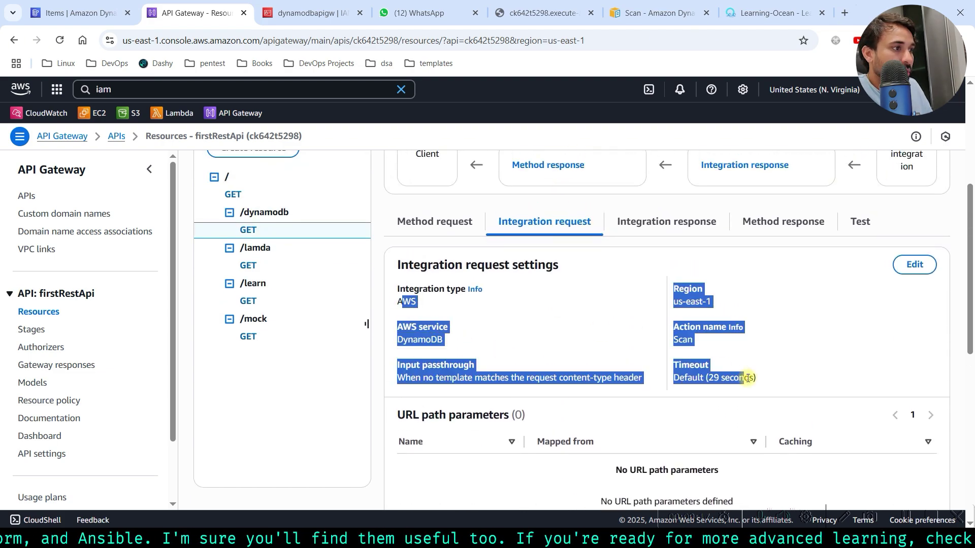
scroll(769, 381, "down", 8)
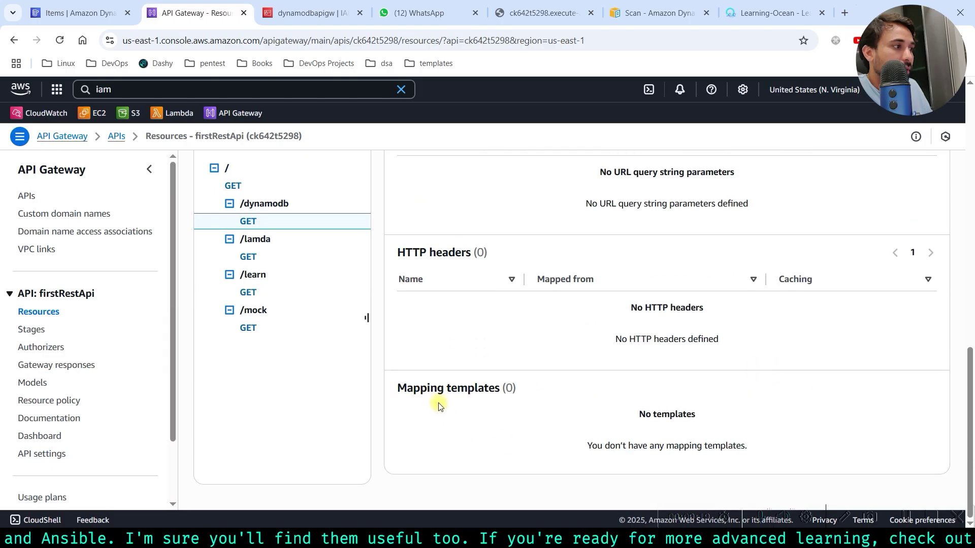
left_click_drag(429, 392, 581, 398)
scroll(581, 398, "up", 10)
scroll(899, 336, "down", 2)
scroll(898, 336, "down", 2)
Edit the GET method's integration request and add a mapping template with content type application/json.
left_click(899, 328)
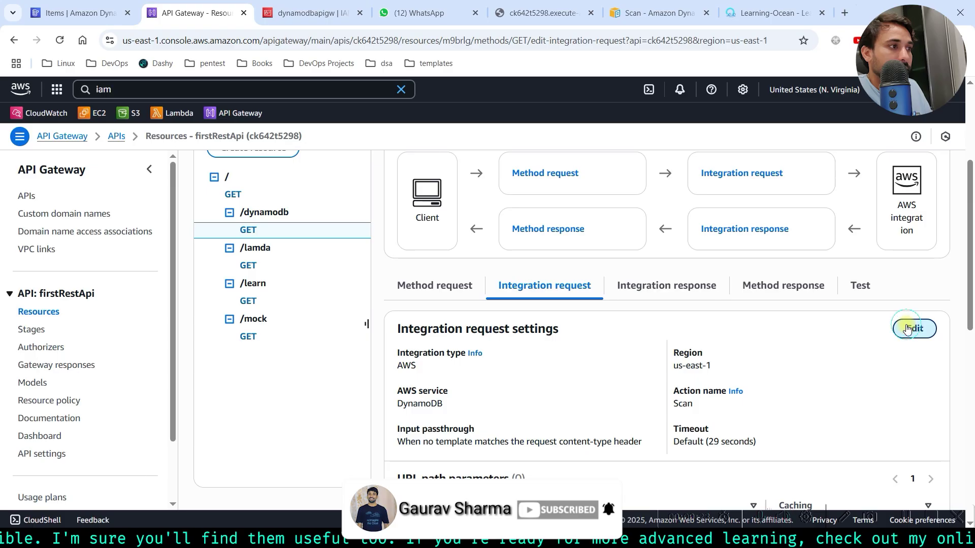
left_click(105, 437)
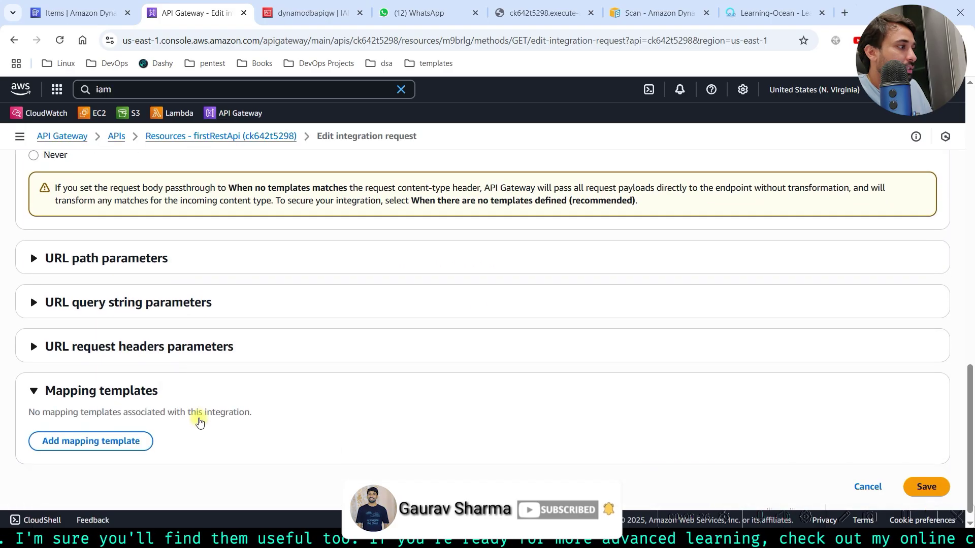
left_click(84, 427)
scroll(213, 386, "down", 3)
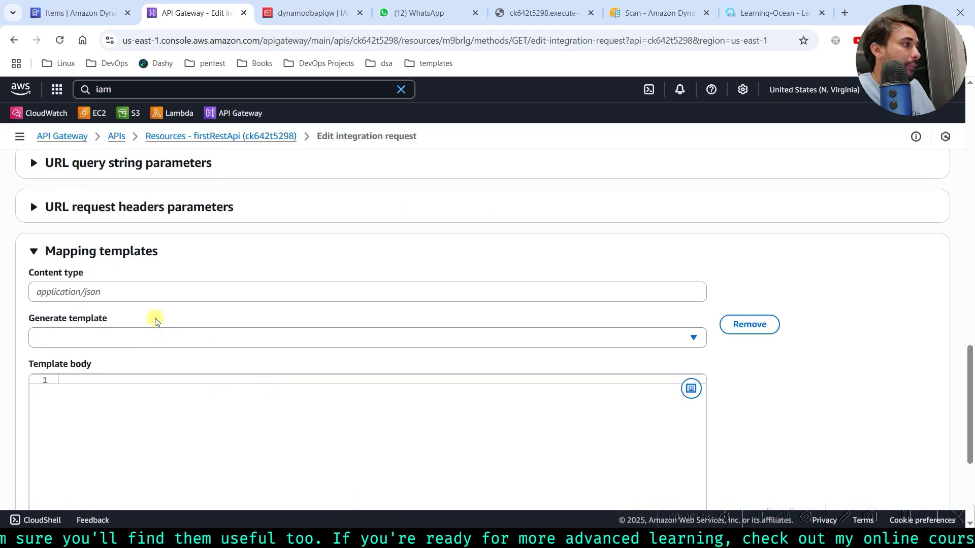
left_click(103, 294)
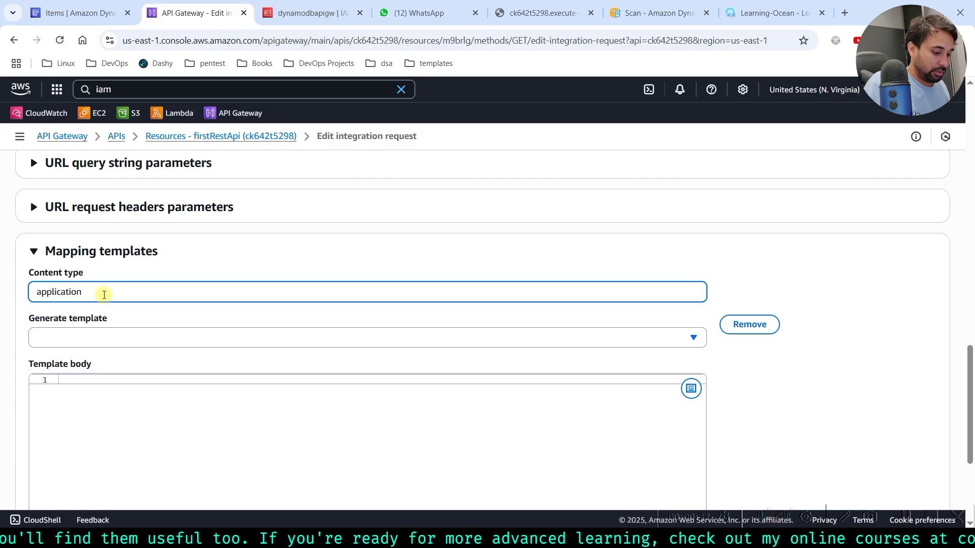
key("Tab")
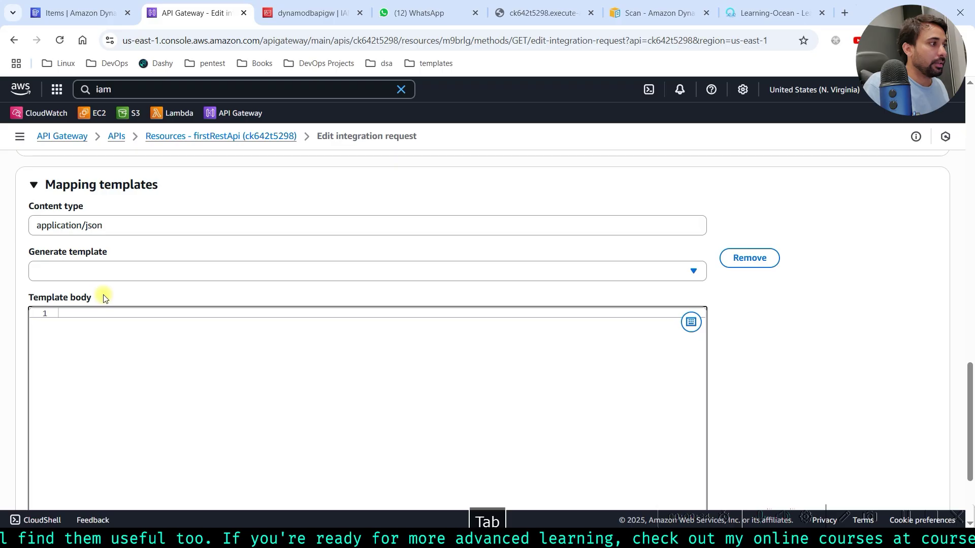
Set the mapping template body to {"TableName": "test"} and save the integration request.
left_click(102, 318)
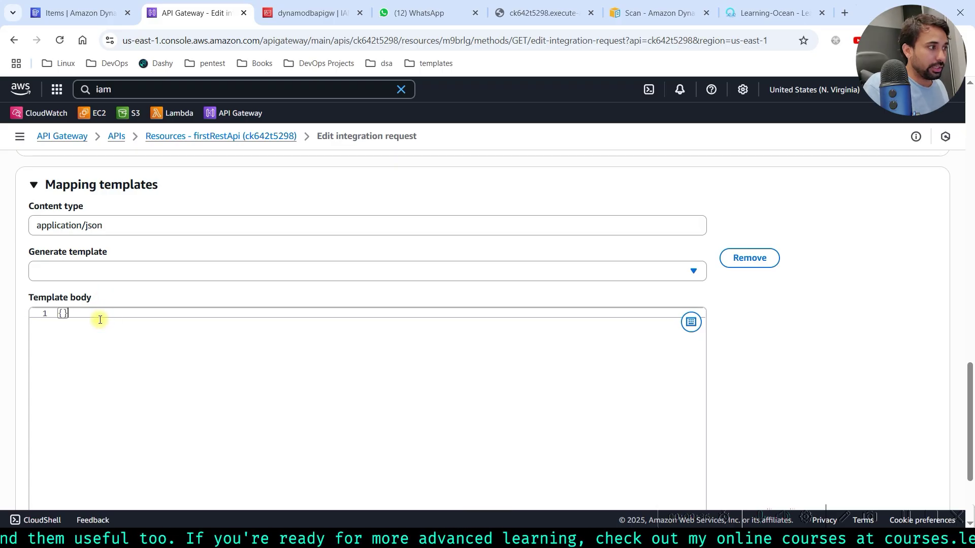
type("{")
key("Return")
type("\"TableName\": \"test")
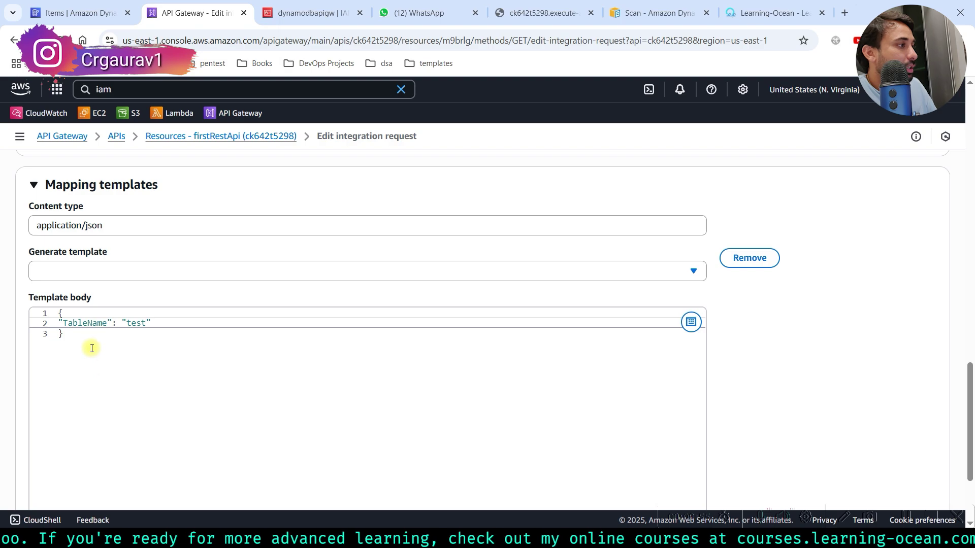
left_click_drag(92, 349, 30, 296)
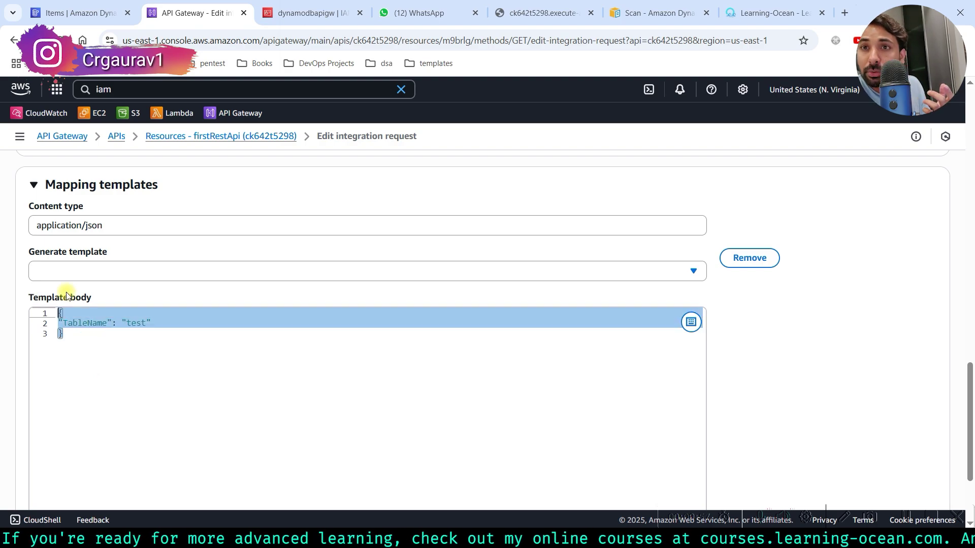
scroll(535, 250, "down", 3)
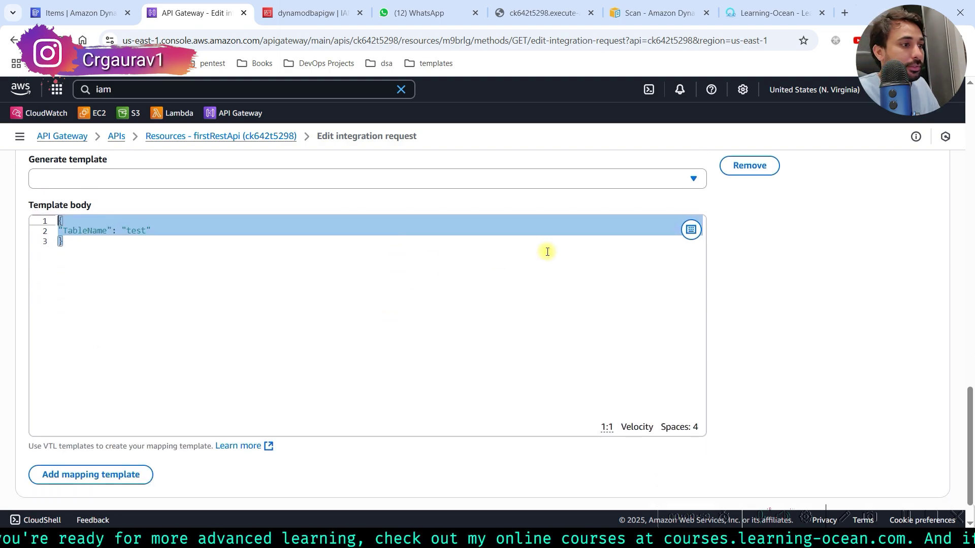
left_click(928, 475)
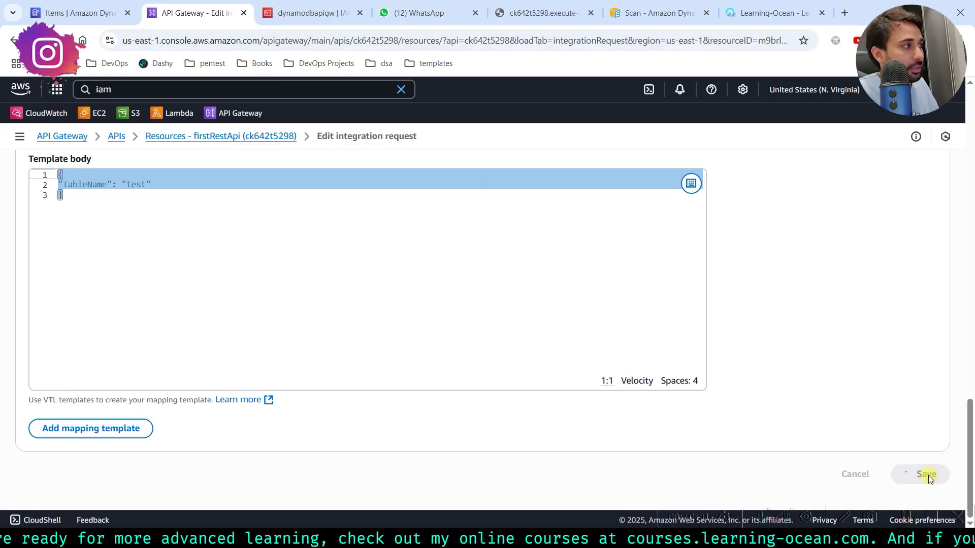
left_click(934, 170)
Run a test call of the /dynamodb GET method and examine its response body and execution logs.
scroll(838, 254, "down", 3)
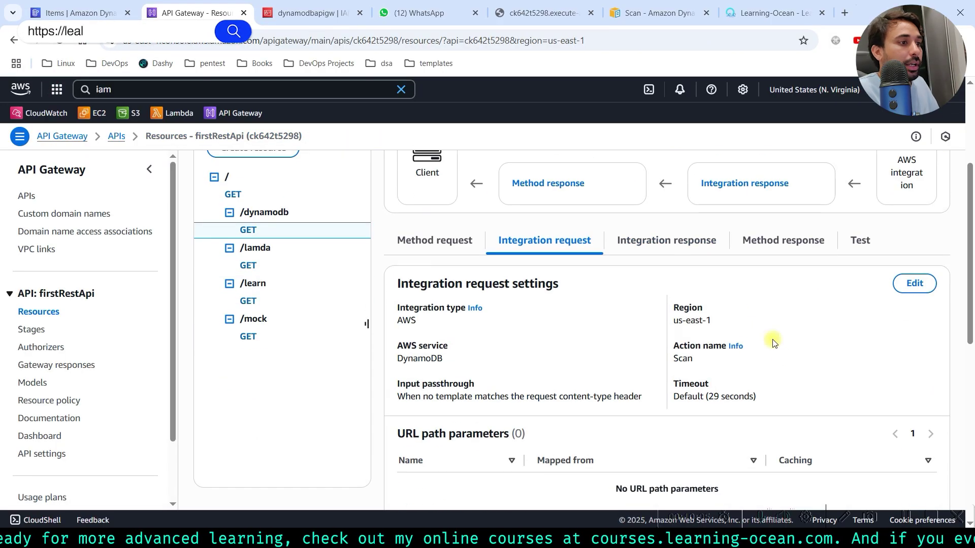
left_click(860, 236)
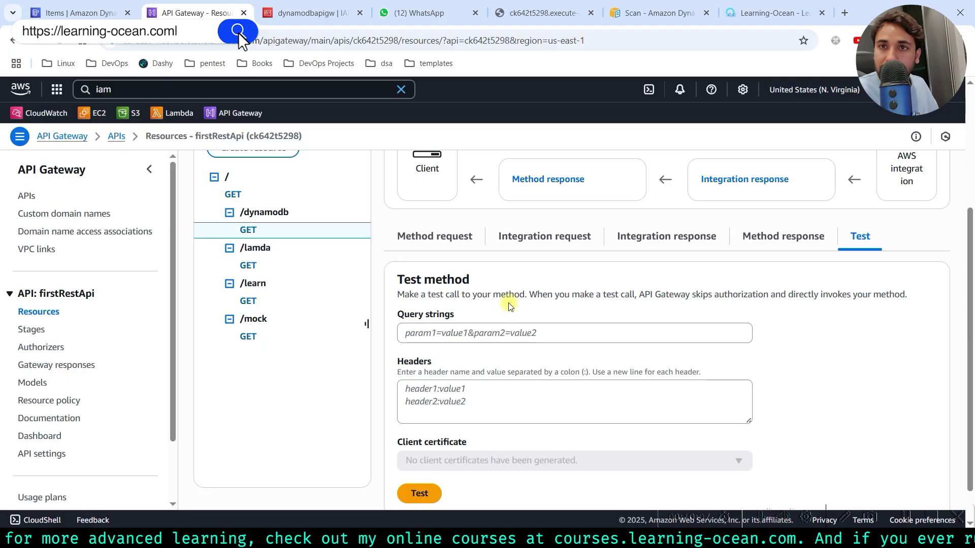
left_click(411, 494)
scroll(508, 330, "down", 8)
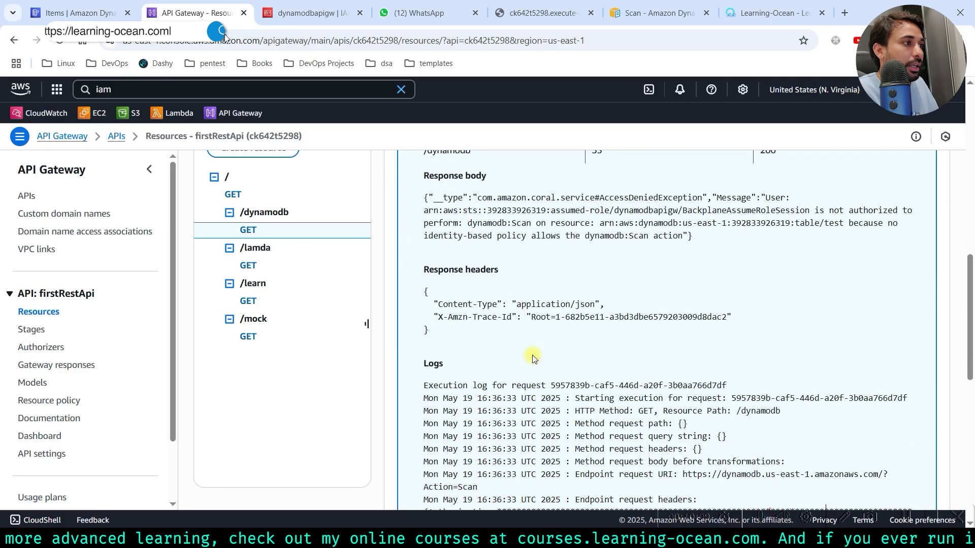
scroll(532, 260, "down", 4)
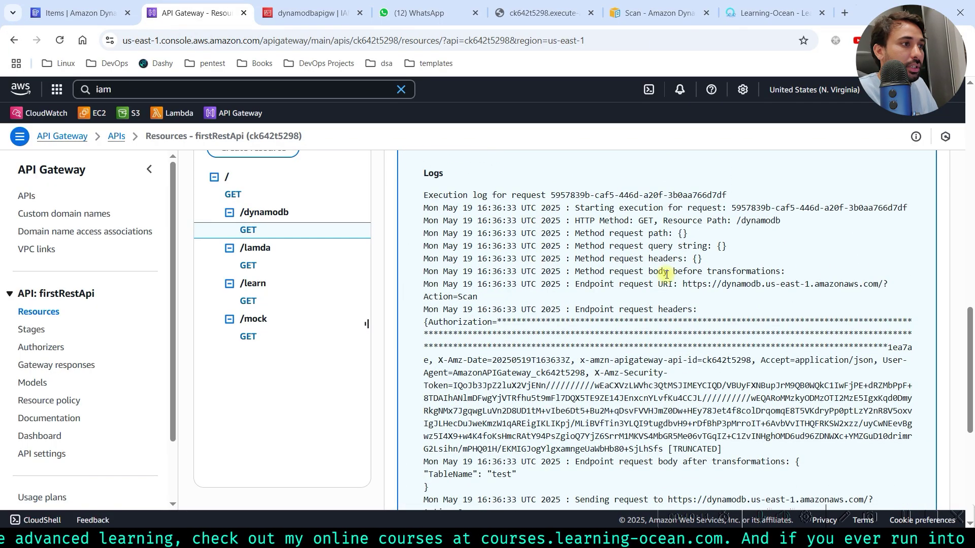
scroll(667, 274, "down", 4)
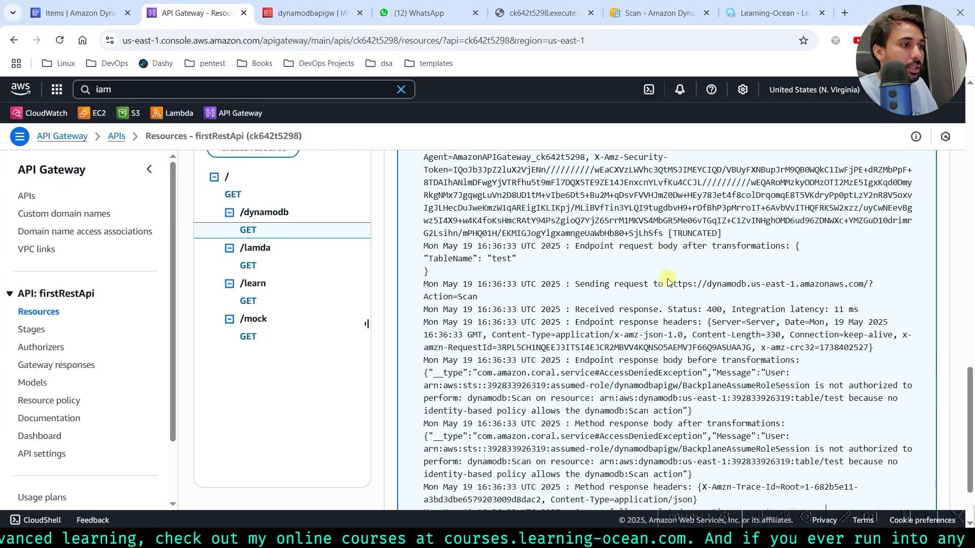
scroll(678, 279, "down", 2)
left_click_drag(766, 286, 893, 295)
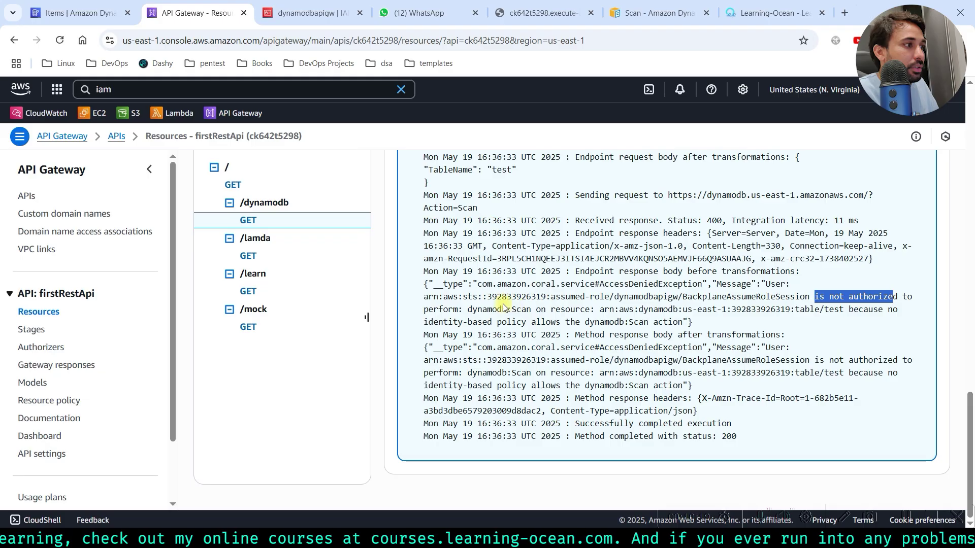
left_click_drag(471, 309, 548, 310)
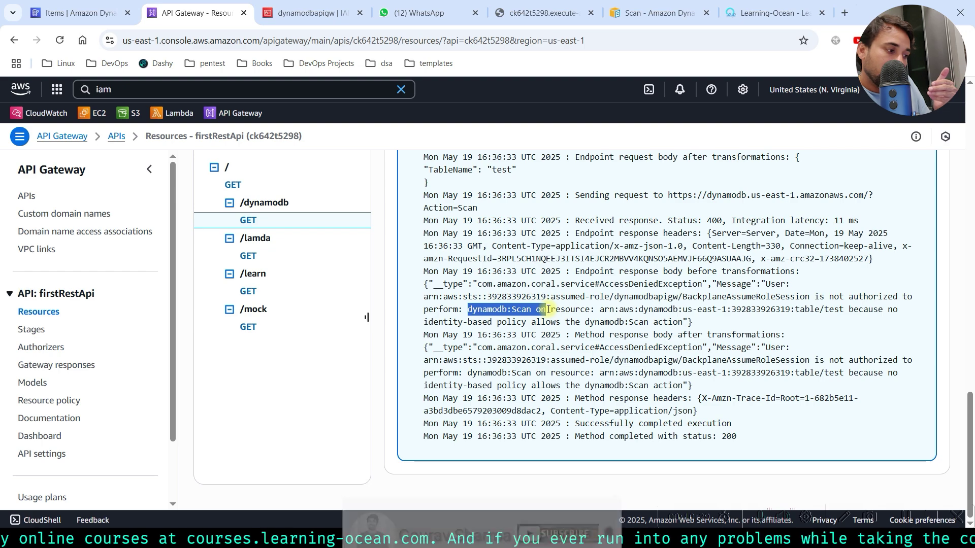
Attach the AmazonDynamoDBFullAccess managed policy to the dynamodbapigw IAM role.
left_click(310, 13)
scroll(367, 357, "down", 3)
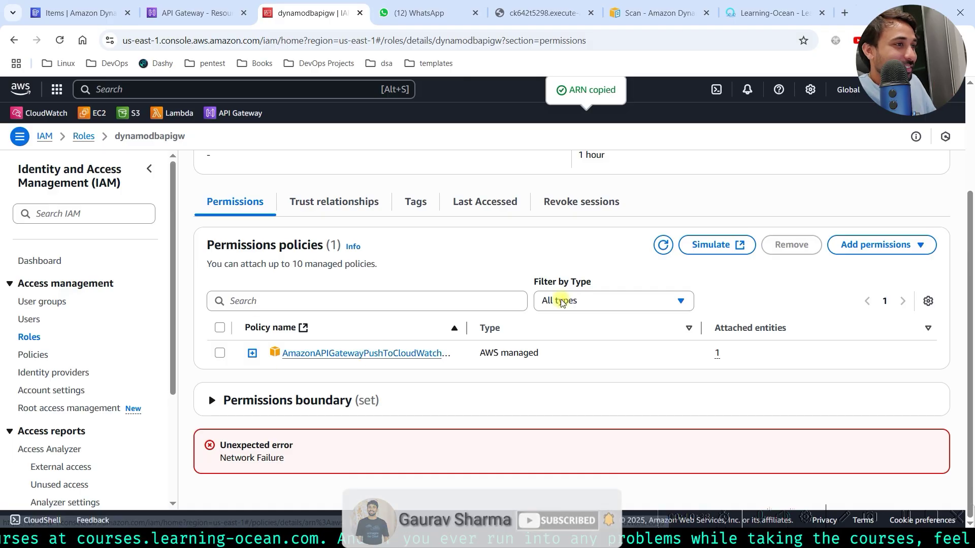
left_click(855, 251)
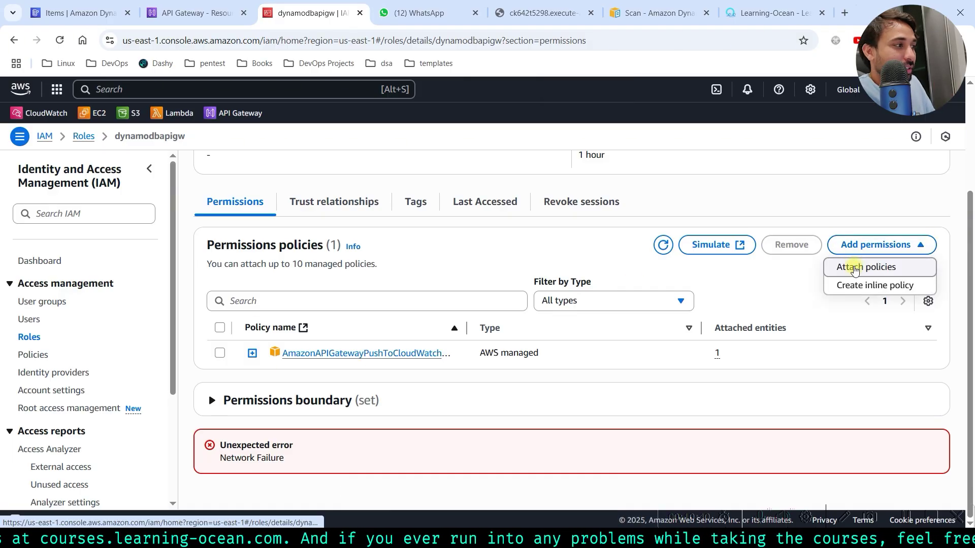
left_click(852, 269)
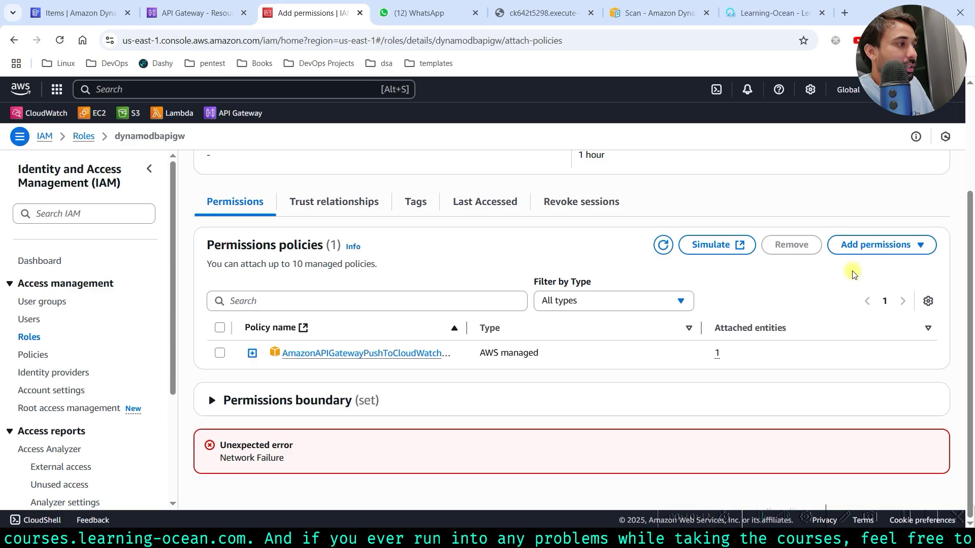
scroll(109, 214, "up", 3)
left_click(112, 281)
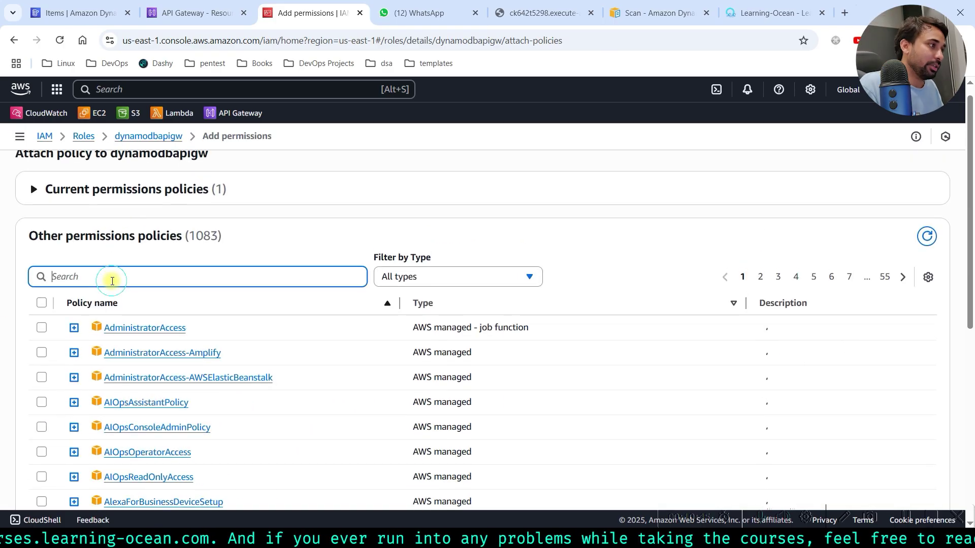
type("dyn")
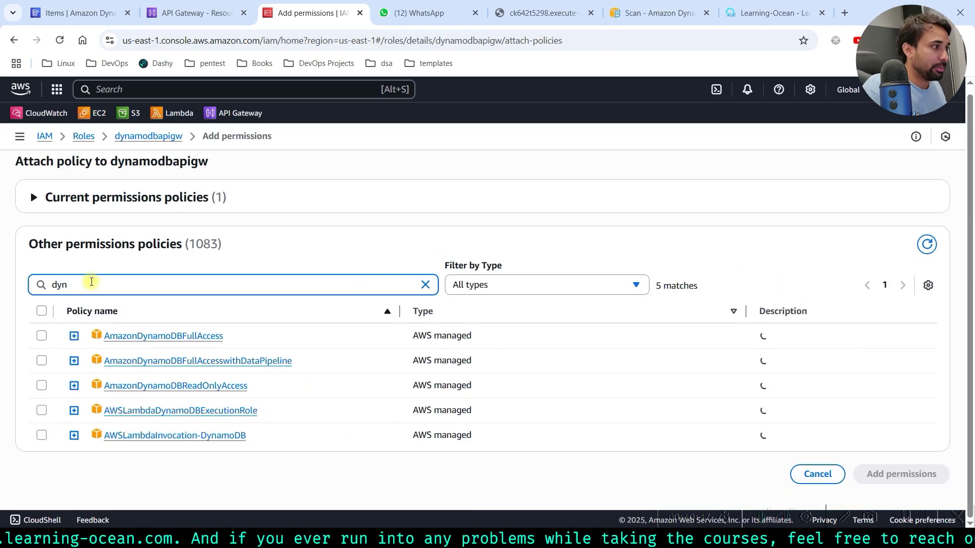
left_click(42, 336)
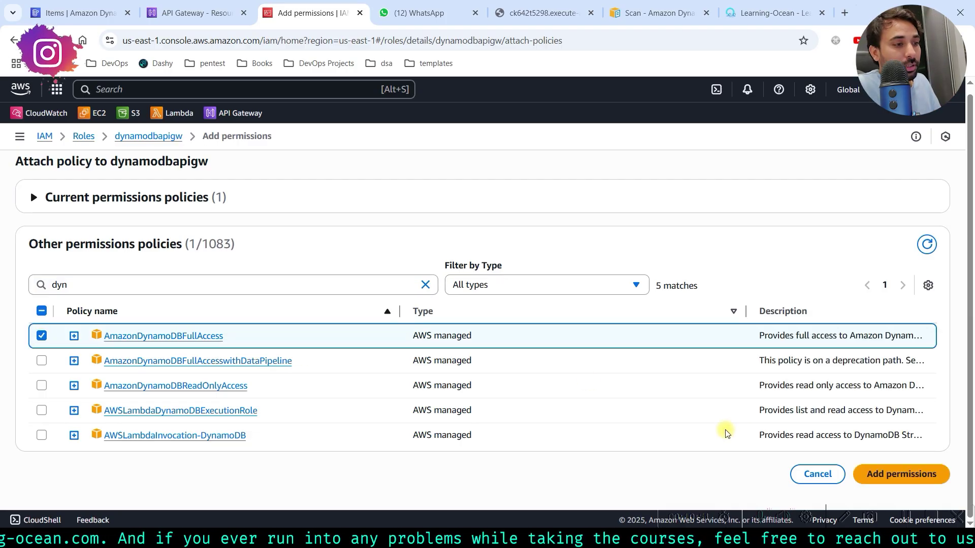
left_click(896, 474)
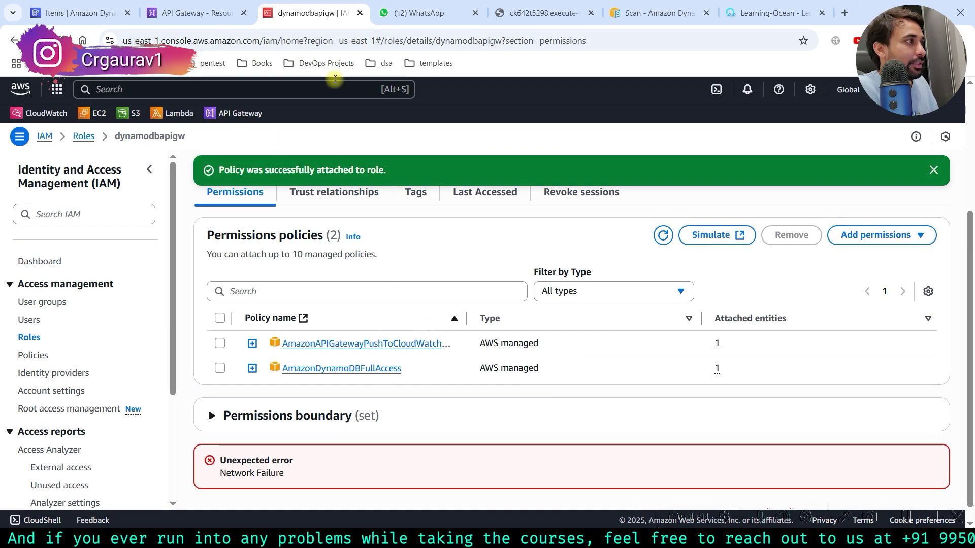
Return to API Gateway, rerun the test call of the /dynamodb GET method and examine the items in its response body.
left_click(197, 12)
scroll(461, 247, "up", 15)
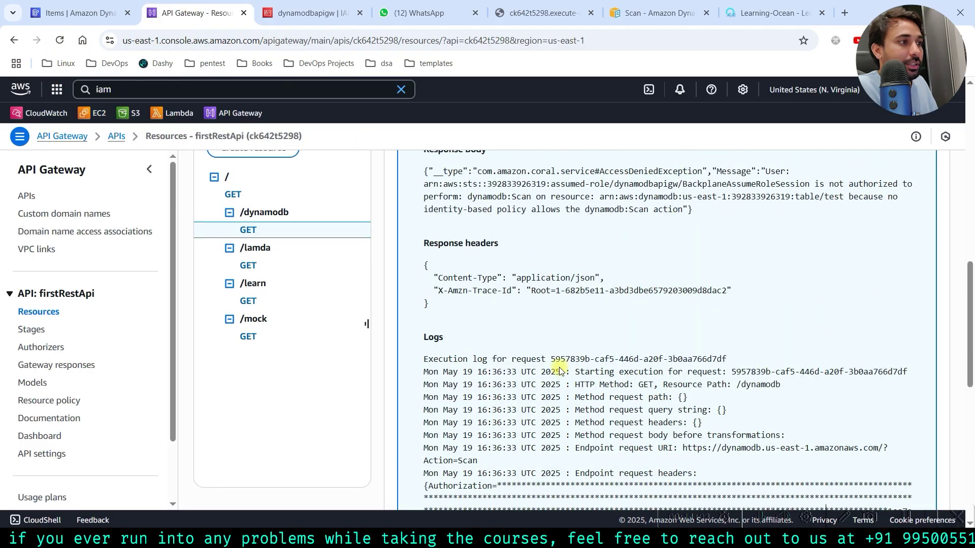
scroll(744, 353, "down", 5)
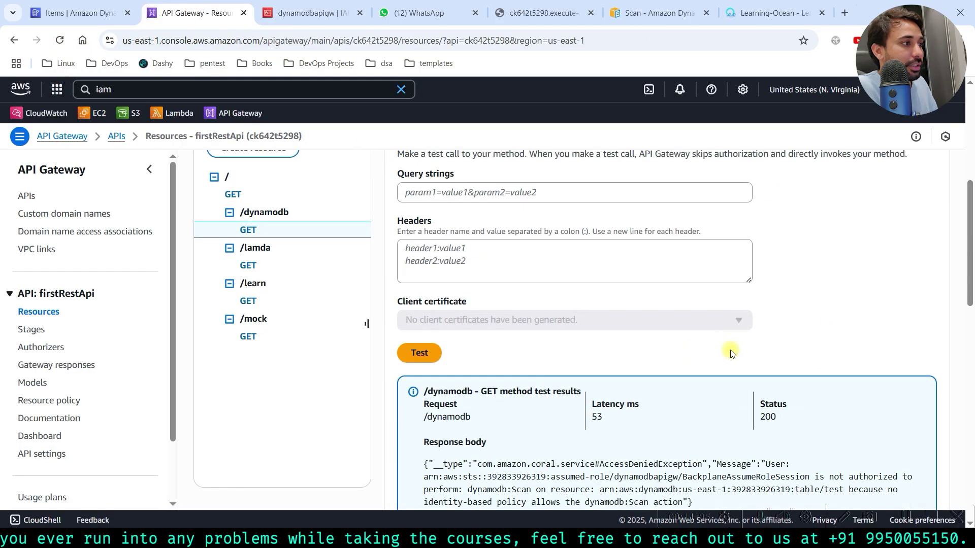
left_click(417, 350)
scroll(670, 425, "down", 5)
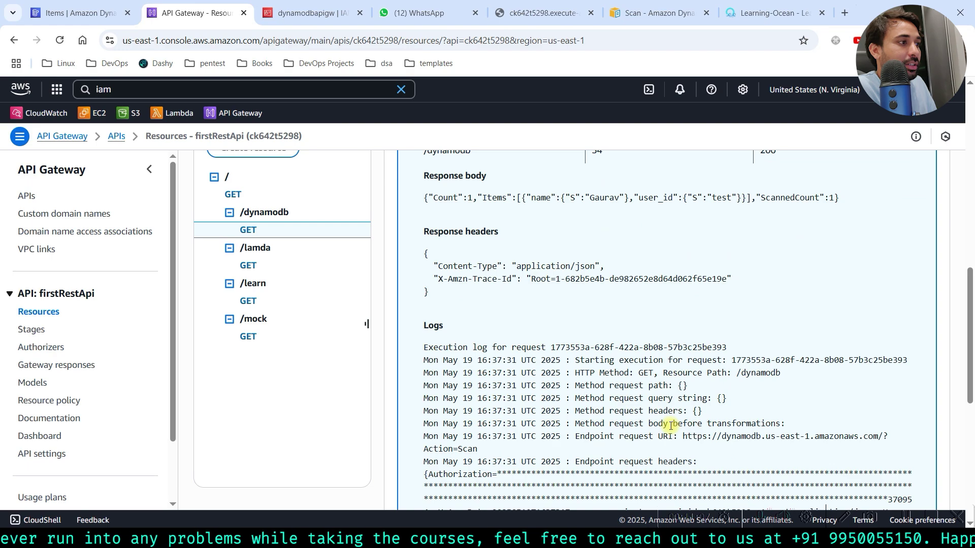
left_click_drag(857, 203, 430, 222)
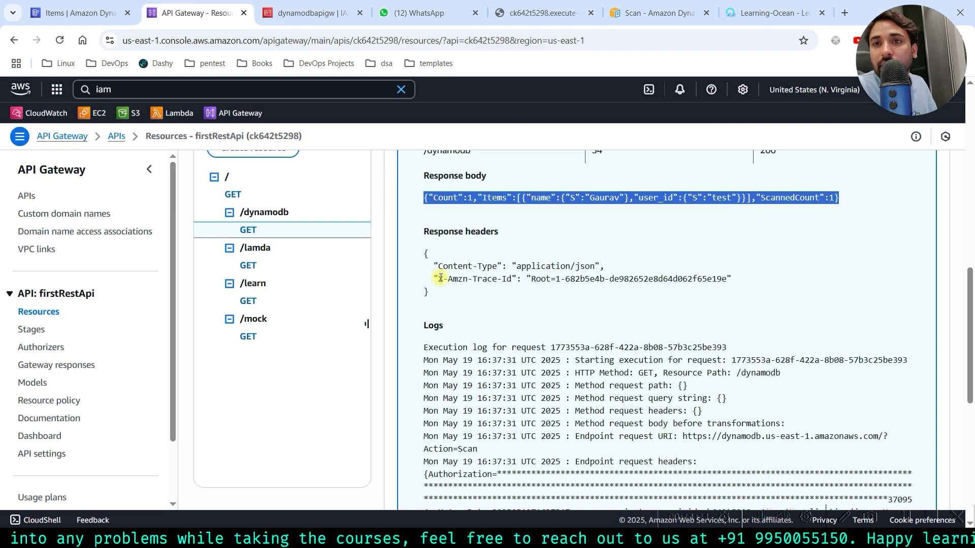
scroll(508, 355, "down", 1)
left_click(625, 227)
scroll(542, 325, "up", 3)
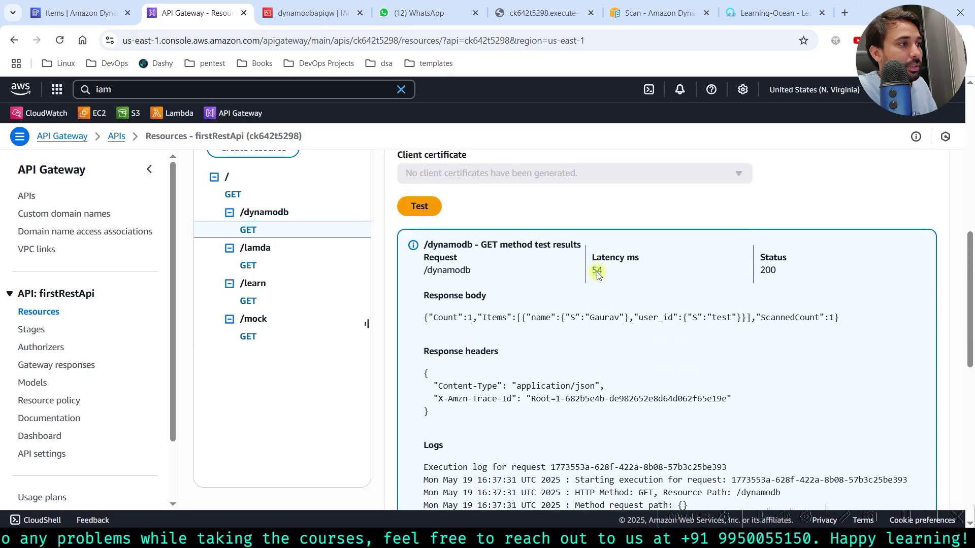
double_click(570, 325)
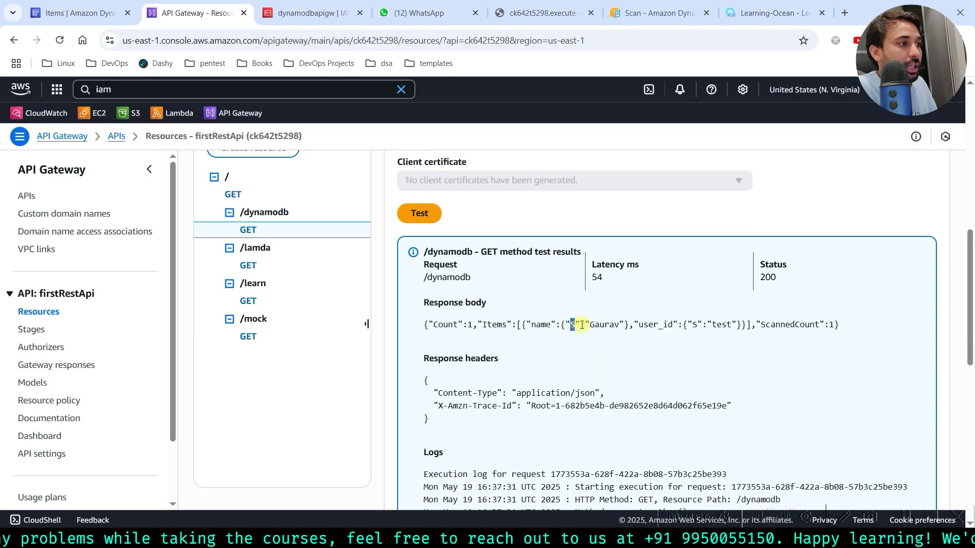
left_click_drag(635, 325, 729, 325)
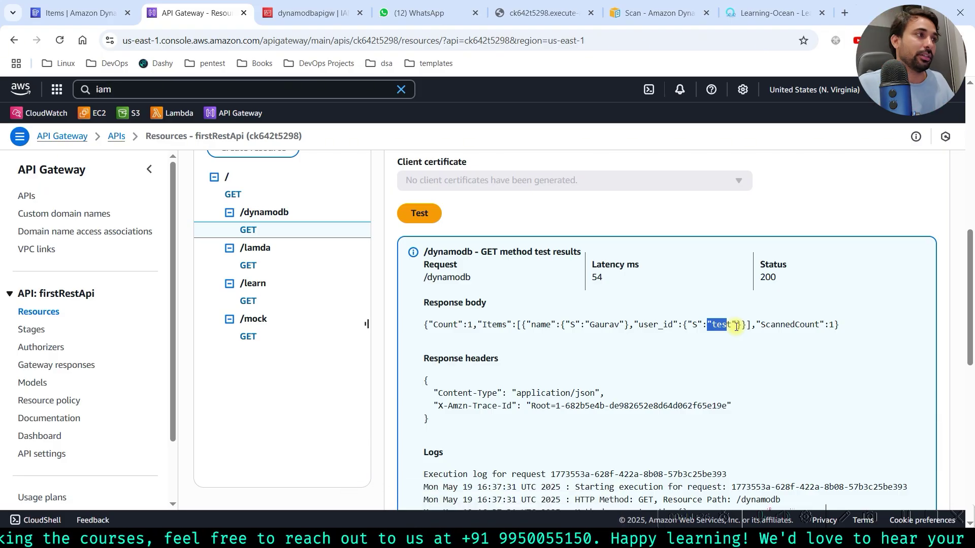
Open the YouTube channel's playlists page in a new browser tab and look through the created playlists.
left_click(849, 18)
type("you")
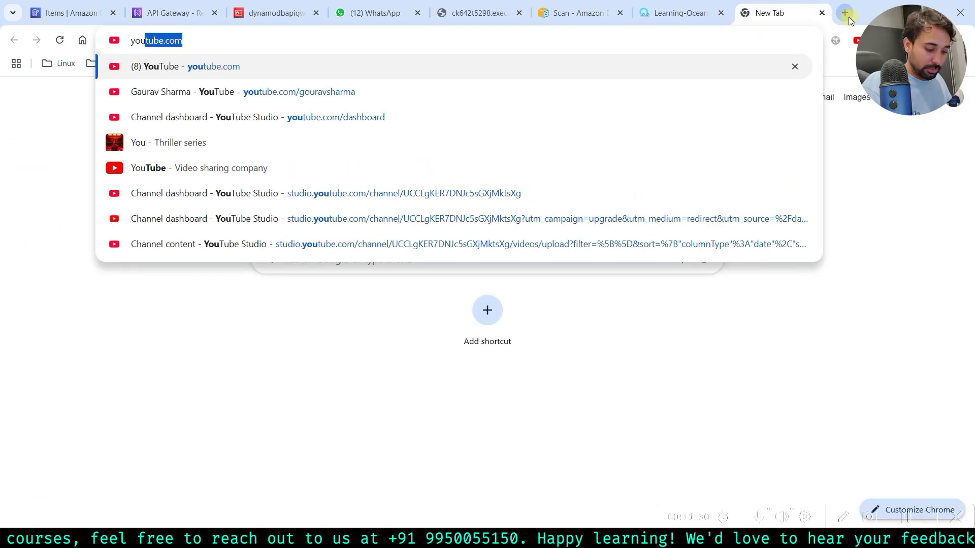
type("tube.com/gourav")
key("Return")
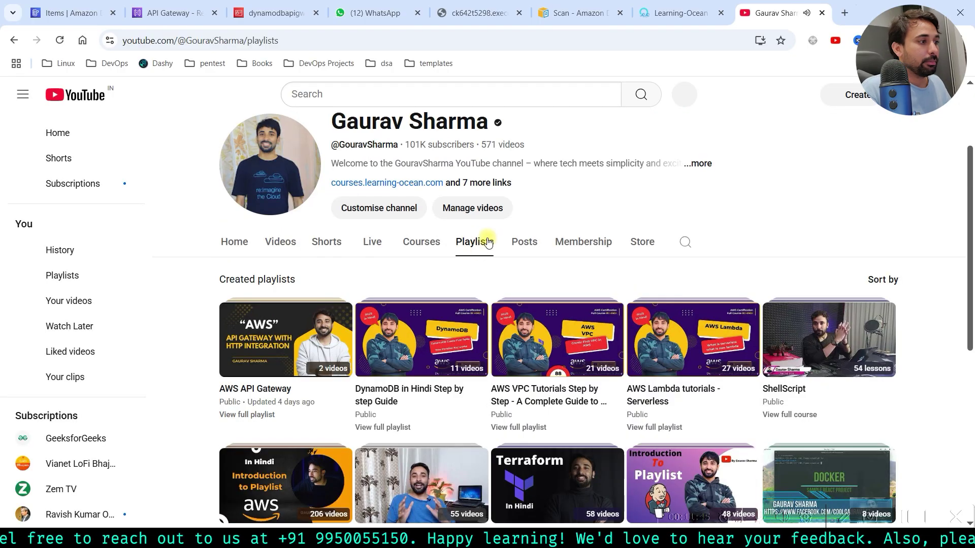
scroll(488, 241, "down", 1)
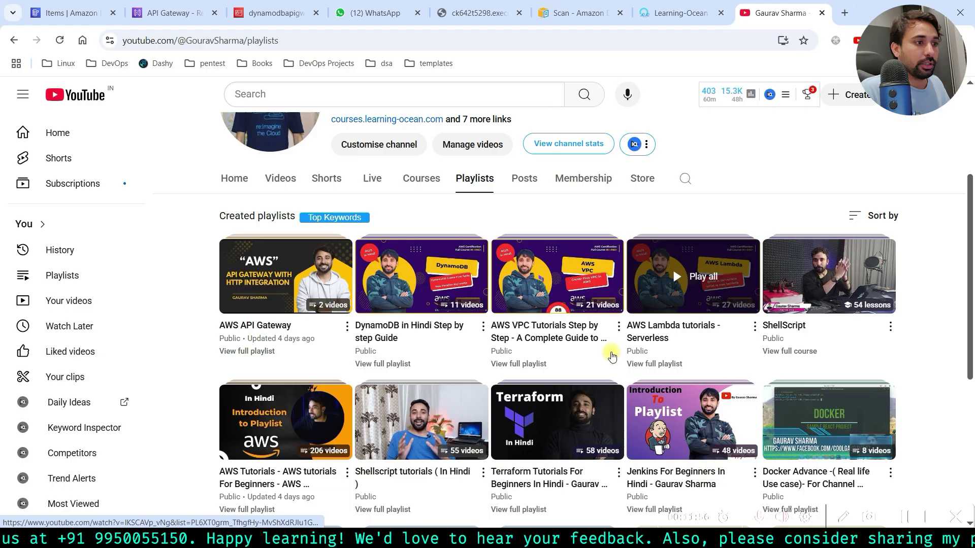
scroll(356, 417, "down", 1)
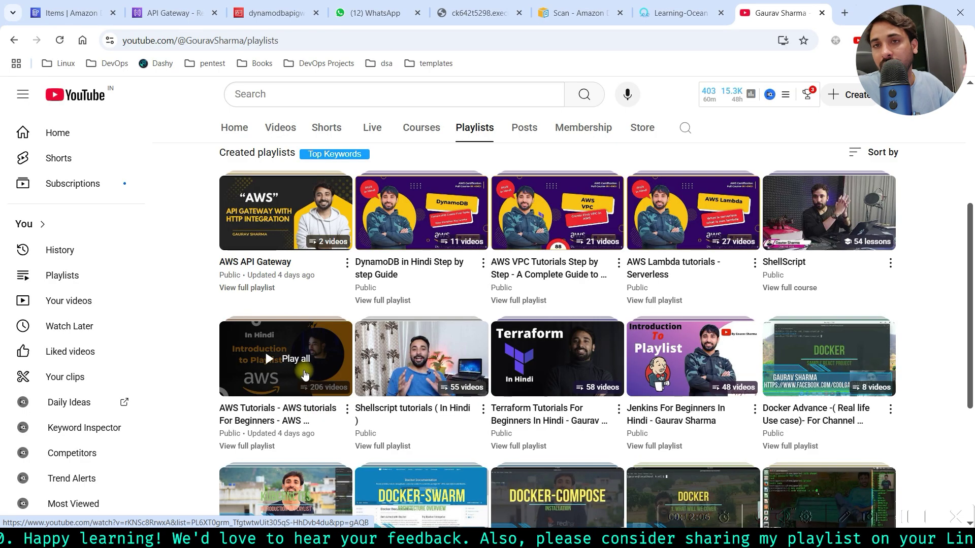
Return to the API Gateway resources of firstRestApi and deploy the API to the dev stage.
left_click(274, 12)
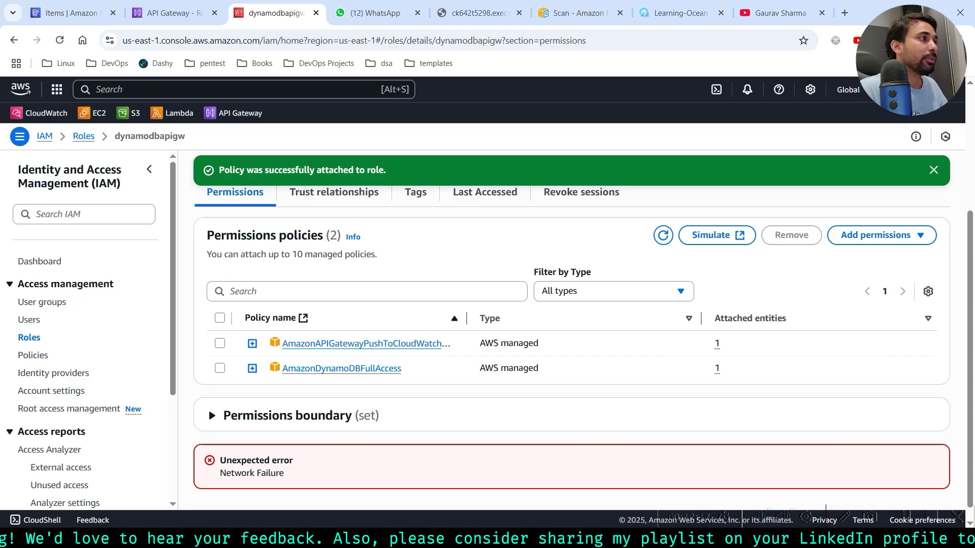
left_click(168, 13)
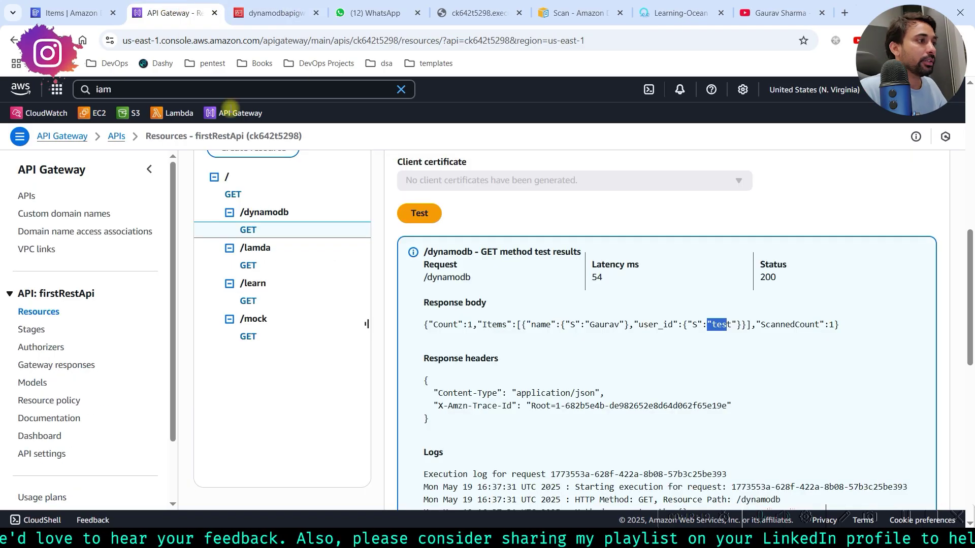
scroll(342, 254, "up", 10)
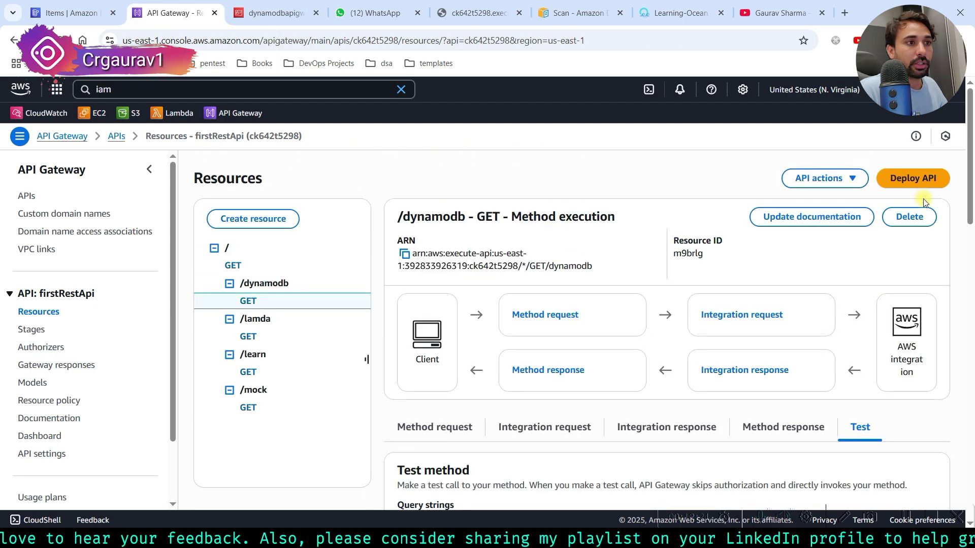
left_click(907, 185)
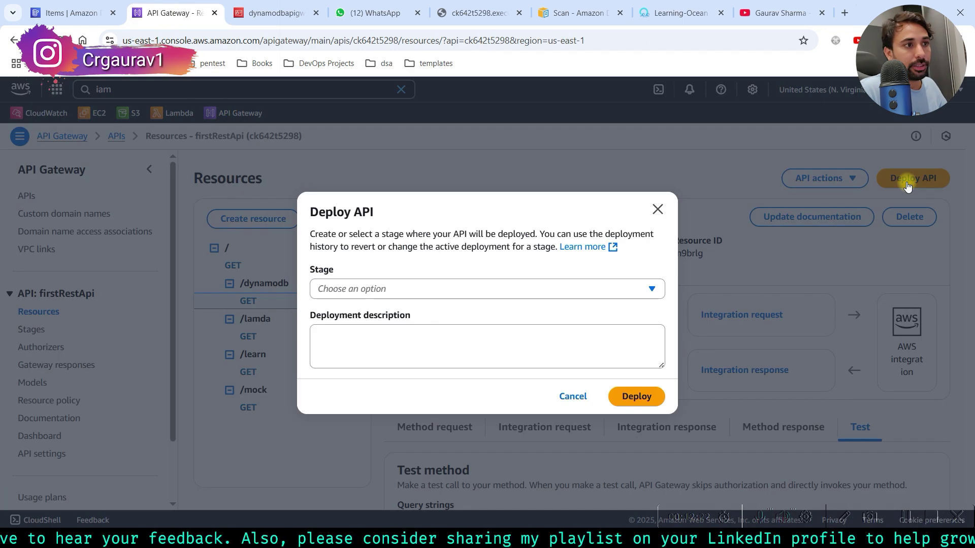
left_click(350, 298)
left_click(338, 333)
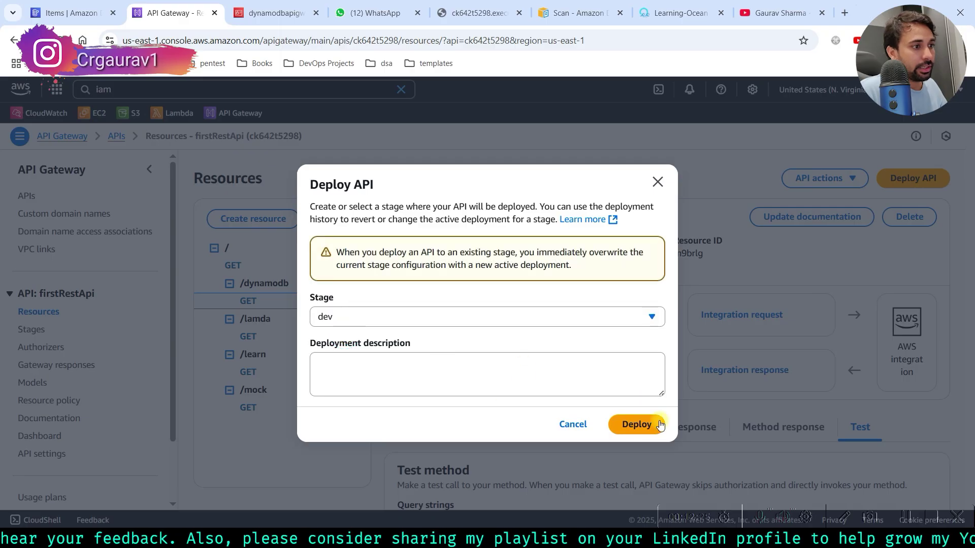
left_click(642, 425)
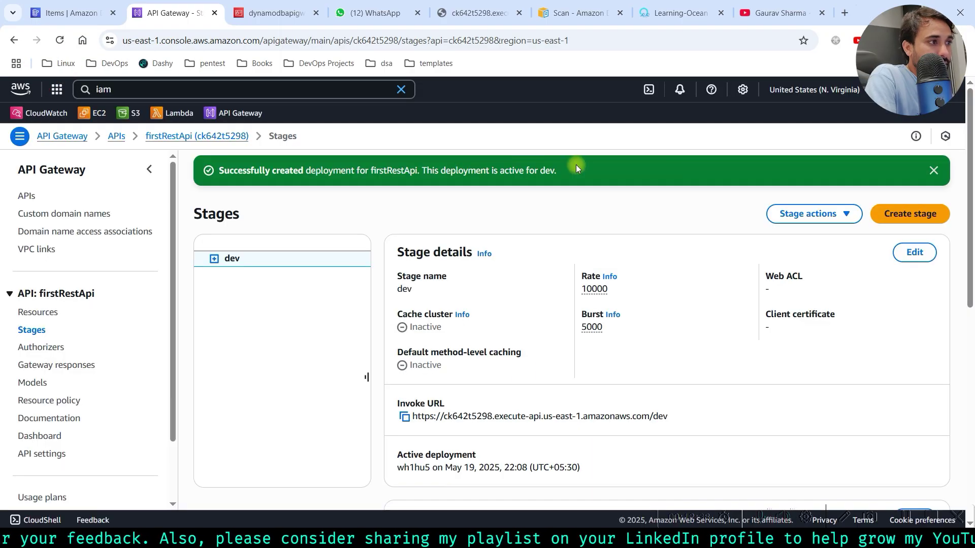
left_click_drag(579, 170, 437, 175)
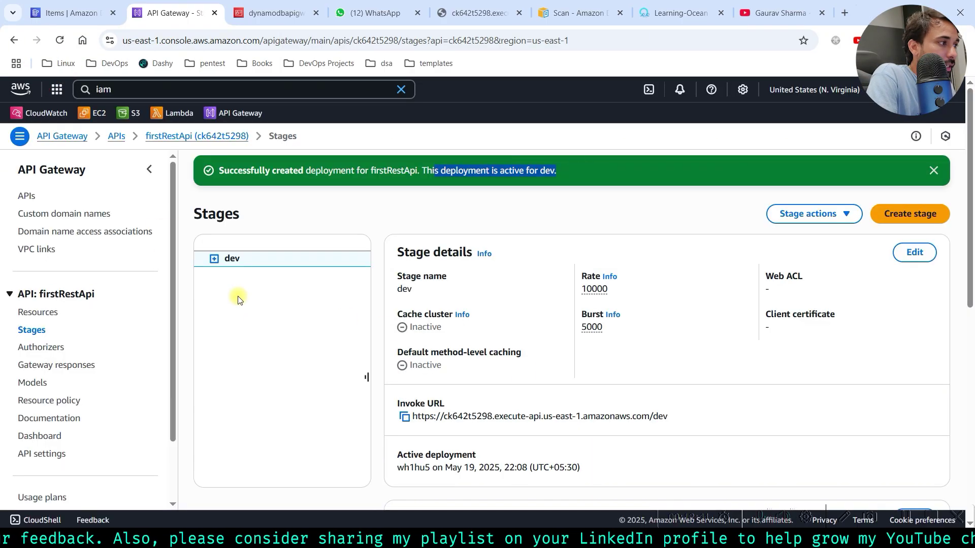
Expand the dev stage down to the /dynamodb GET method and copy its invoke URL.
left_click(214, 259)
left_click(229, 276)
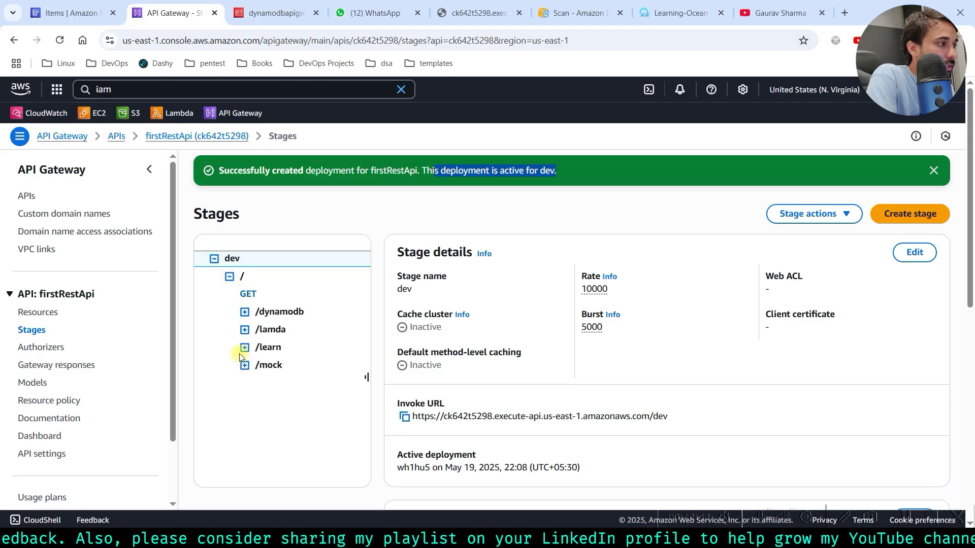
left_click(244, 312)
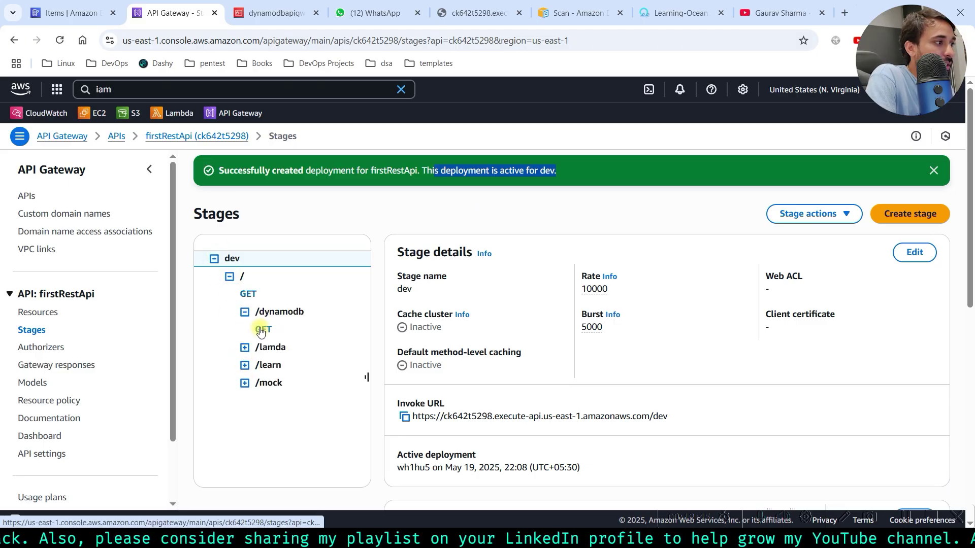
left_click(316, 331)
left_click(405, 358)
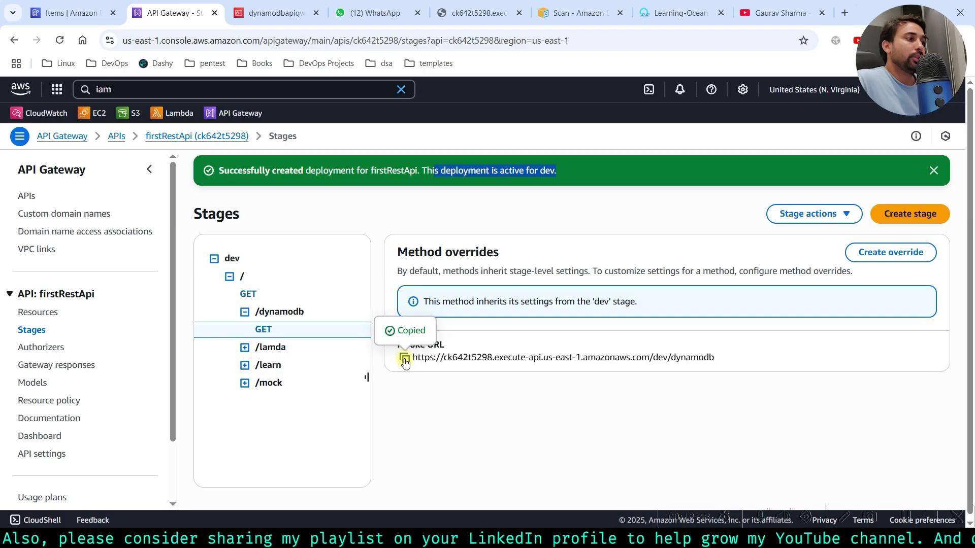
Open the copied /dev/dynamodb invoke URL in a new browser tab.
left_click(844, 13)
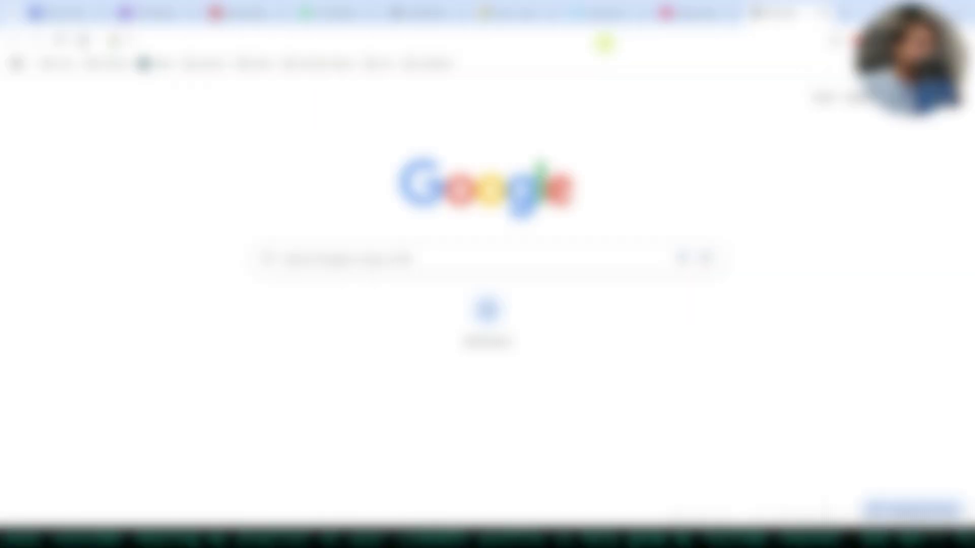
left_click(604, 41)
key("ctrl+v")
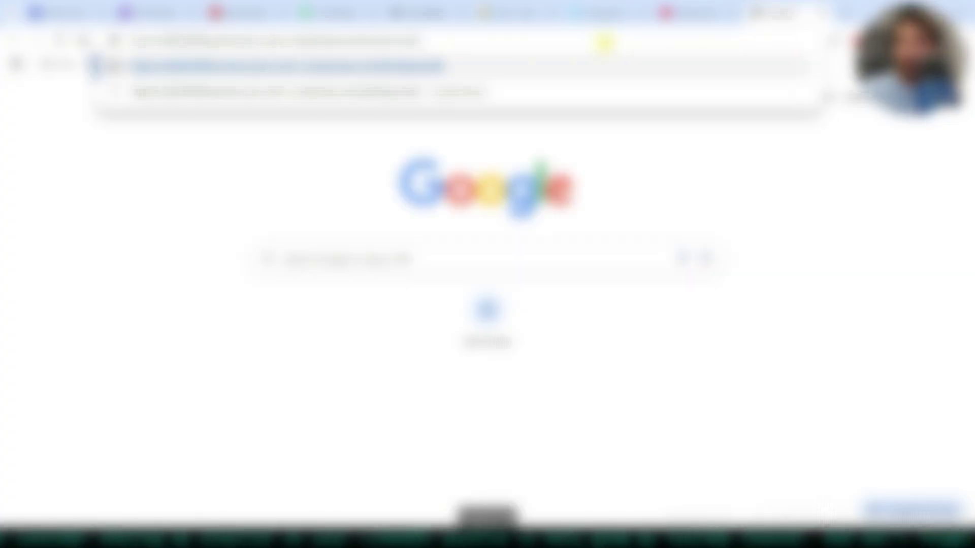
key("Return")
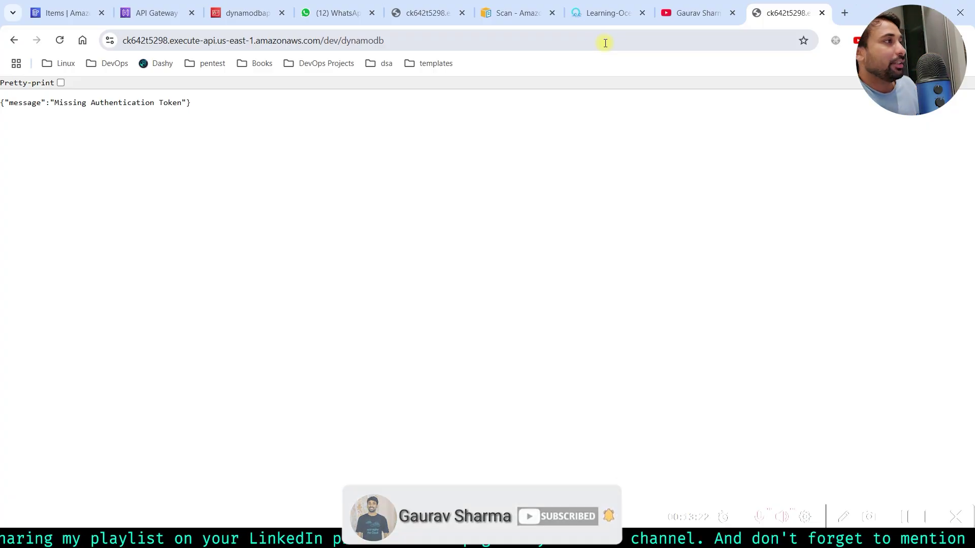
Request the /dev/dynamodb endpoint again and view its JSON response pretty-printed.
left_click_drag(413, 39, 89, 87)
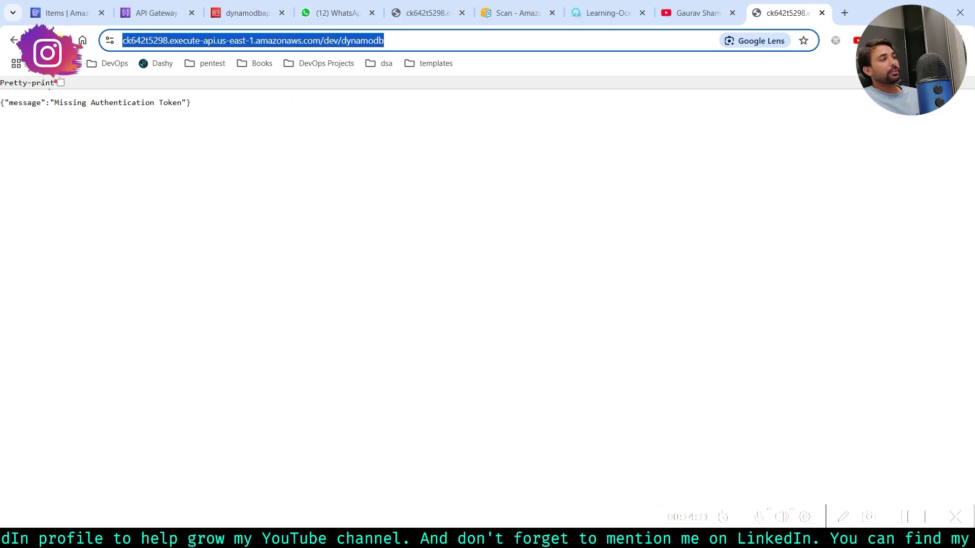
key("Return")
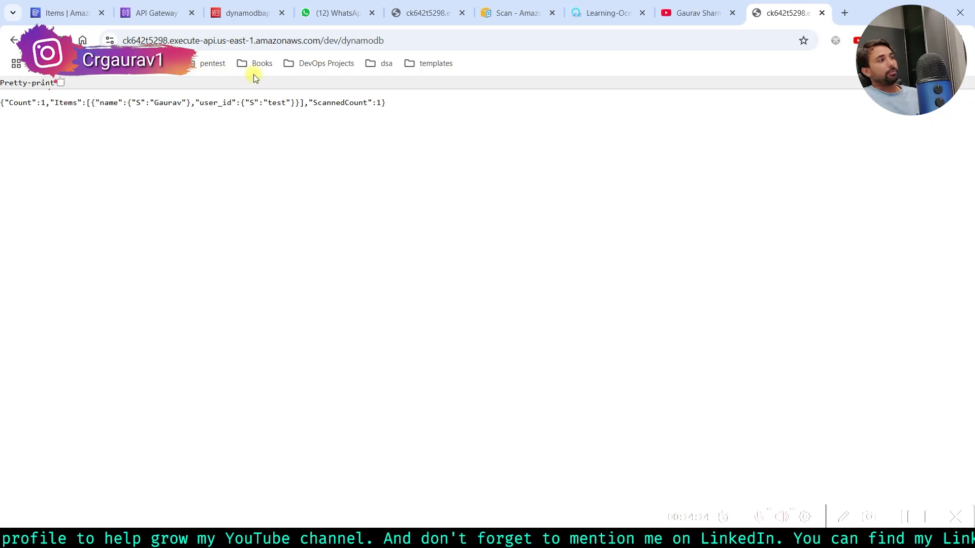
left_click(60, 84)
left_click_drag(2, 102, 92, 246)
left_click(91, 245)
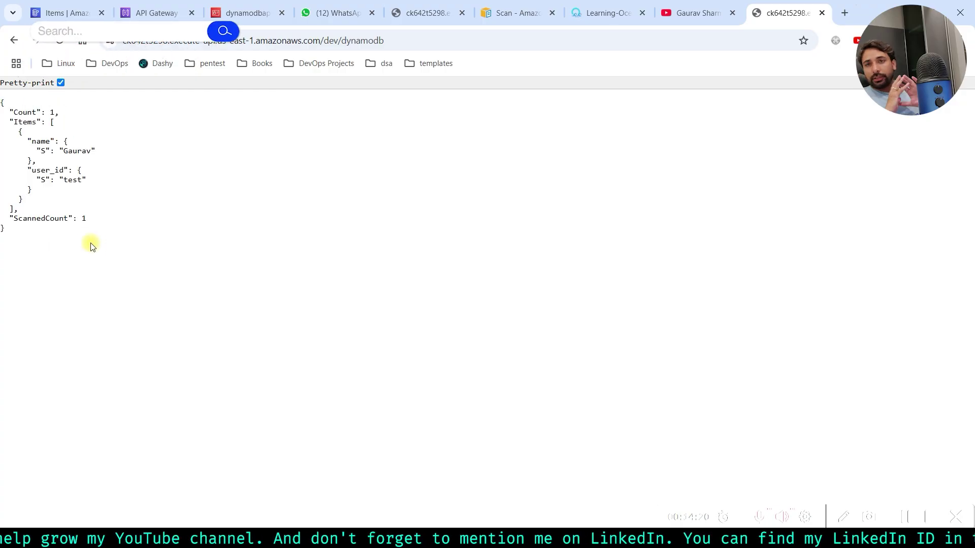